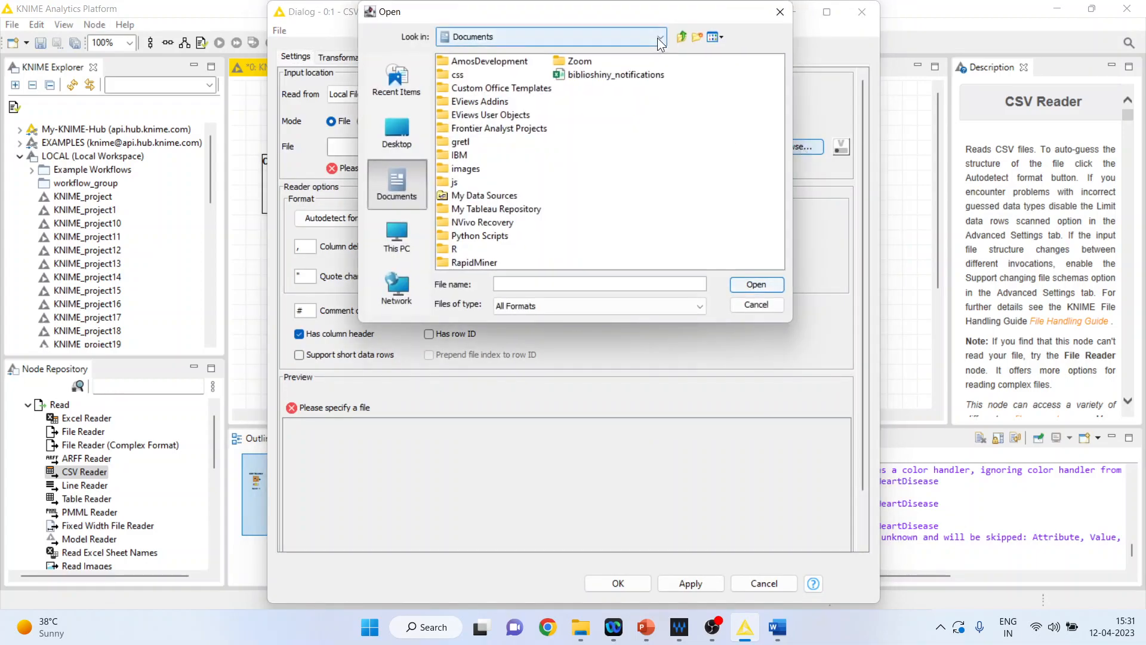
# Step: Load heart1.csv from D:\Research Methodology\Predictive Analytics\Knime\Data into the CSV Reader node and accept the configuration
pyautogui.click(658, 37)
pyautogui.click(576, 63)
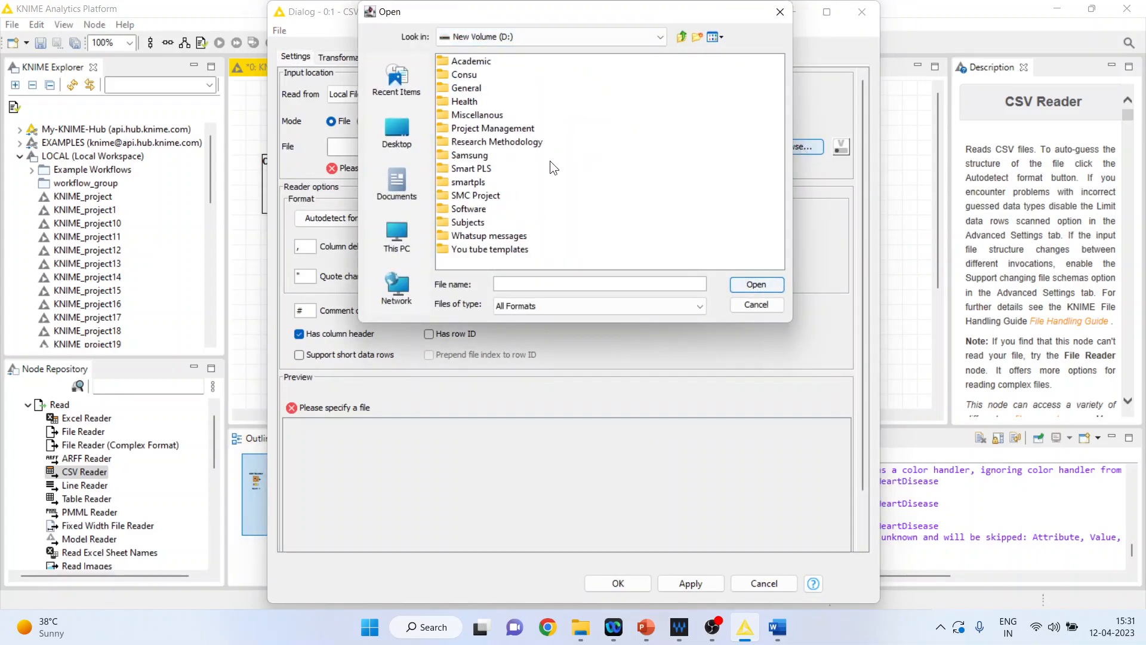
pyautogui.doubleClick(524, 142)
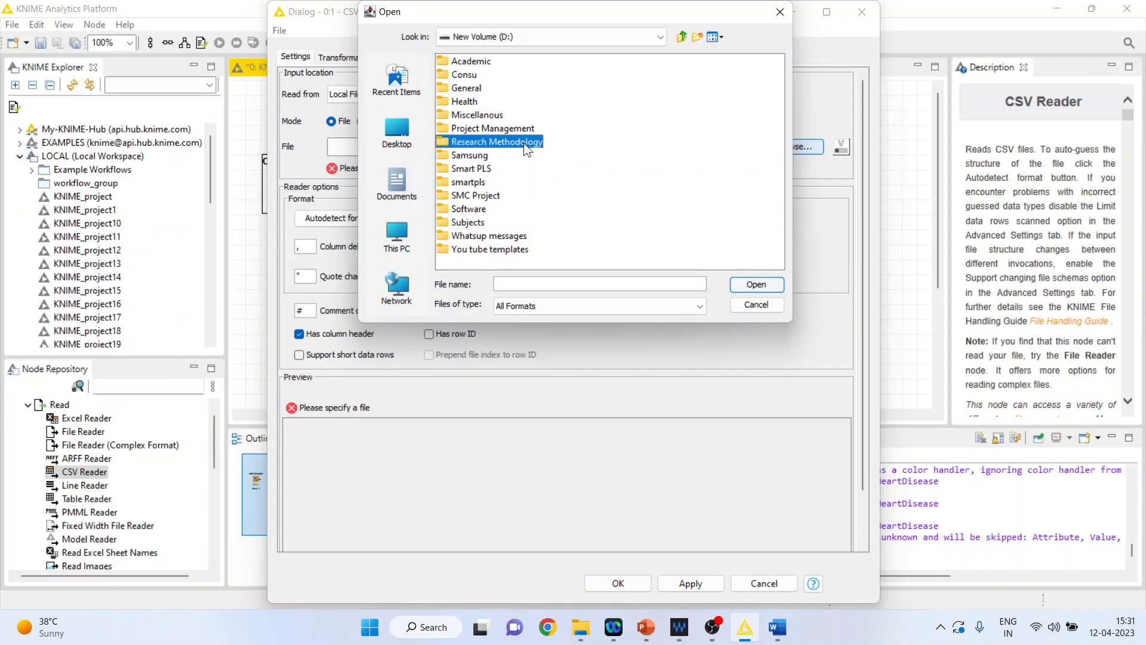
pyautogui.click(751, 117)
pyautogui.doubleClick(751, 116)
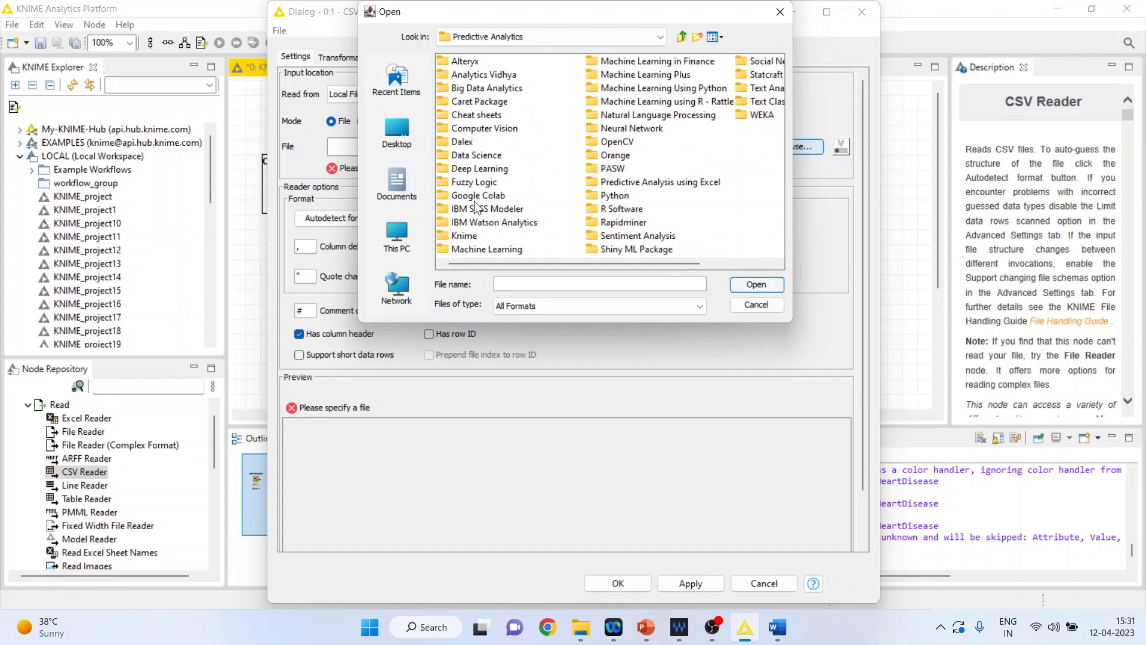
pyautogui.doubleClick(465, 239)
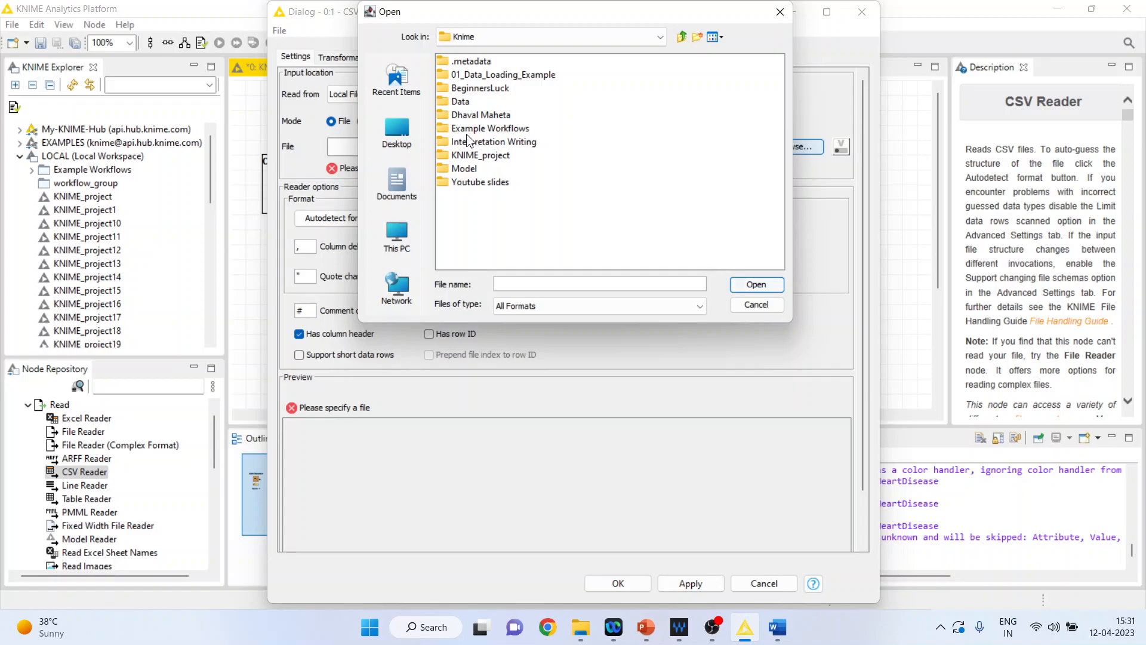
pyautogui.doubleClick(459, 101)
pyautogui.click(475, 76)
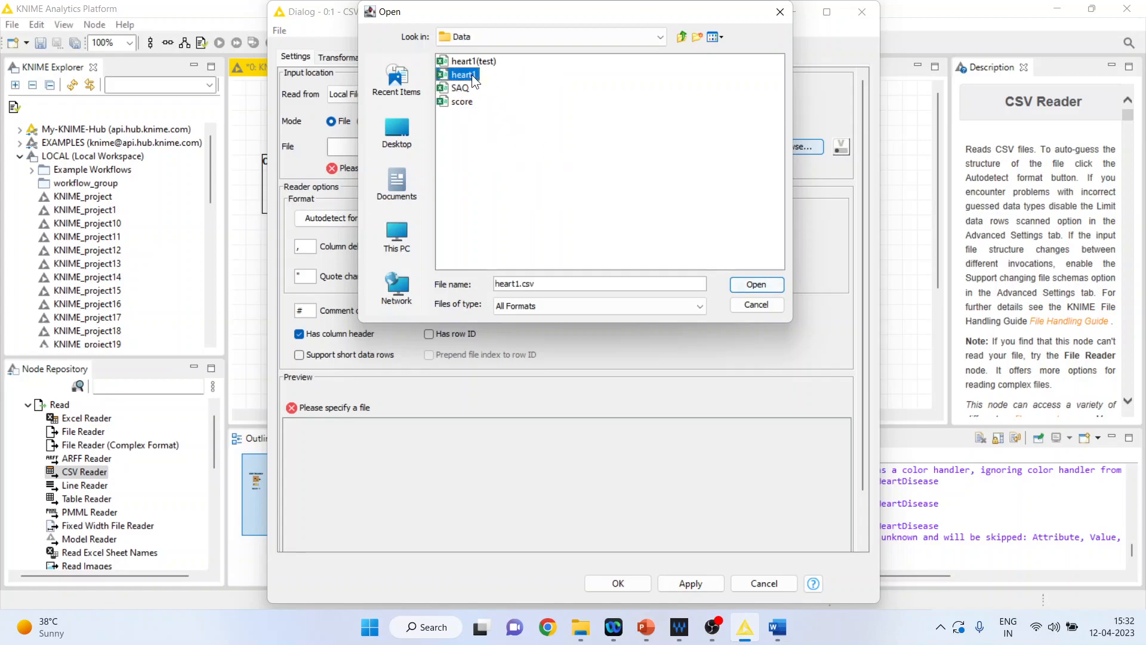
pyautogui.click(756, 284)
pyautogui.click(646, 586)
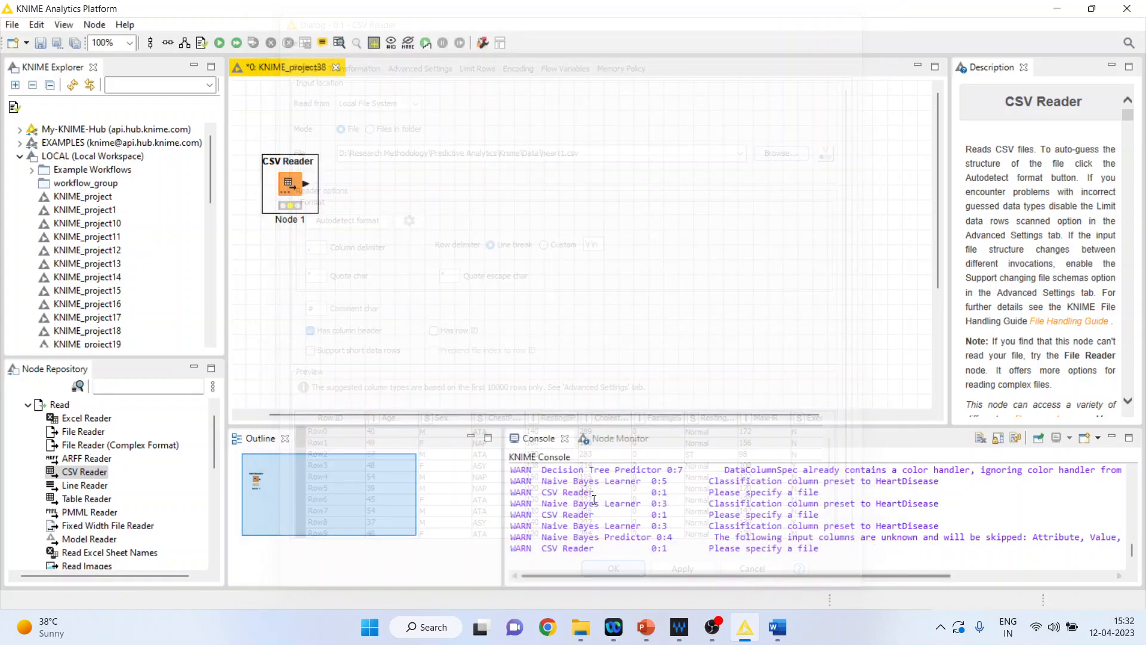
# Step: Execute the CSV Reader node and open its file table
pyautogui.rightClick(288, 189)
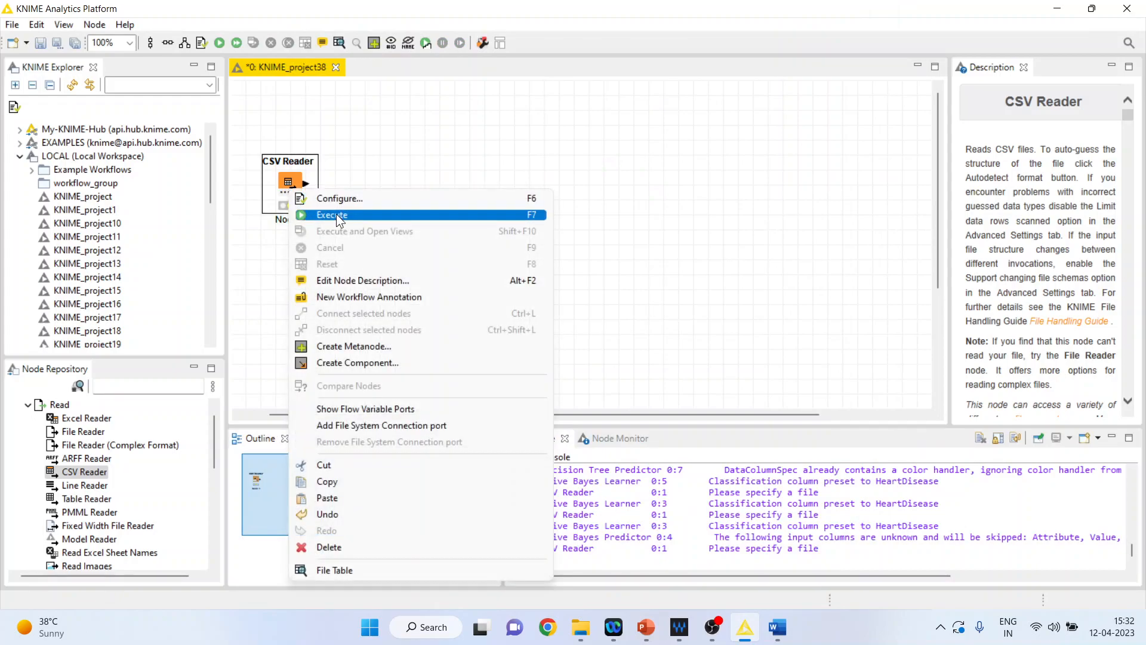
pyautogui.click(335, 213)
pyautogui.rightClick(293, 186)
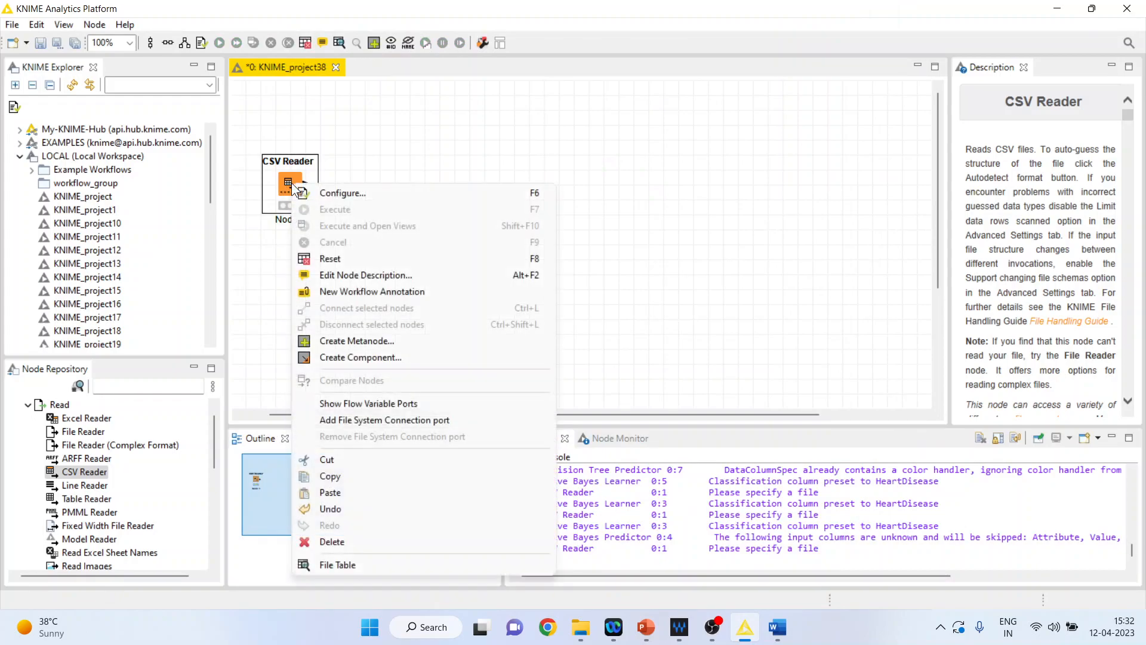
pyautogui.click(385, 565)
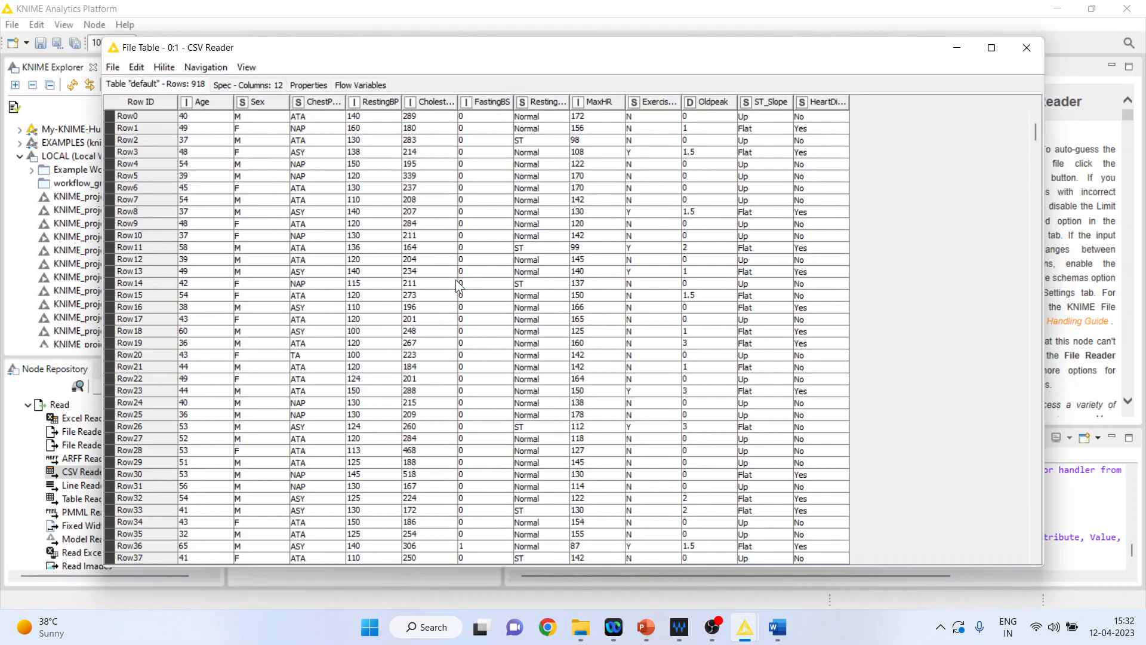
# Step: Examine the HeartDisease, Age, RestingBP, Cholesterol, FastingBS and MaxHR columns in the file table, and close the table
pyautogui.moveTo(818, 126); pyautogui.dragTo(837, 513)
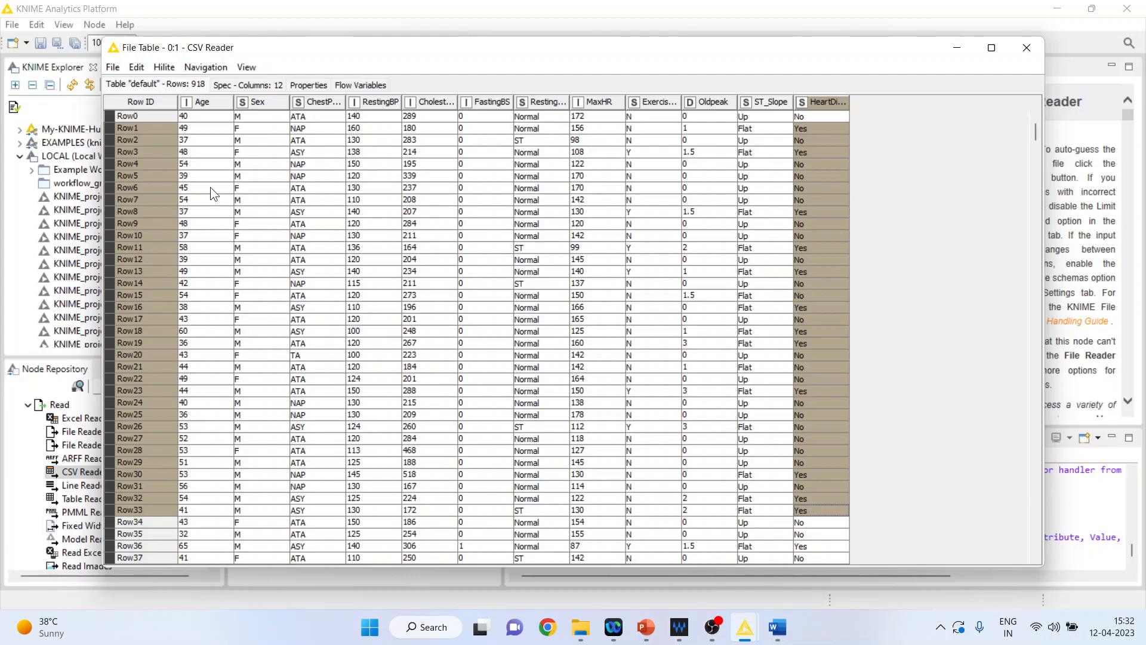
pyautogui.moveTo(206, 141); pyautogui.dragTo(210, 435)
pyautogui.moveTo(370, 163); pyautogui.dragTo(380, 439)
pyautogui.moveTo(429, 154); pyautogui.dragTo(461, 497)
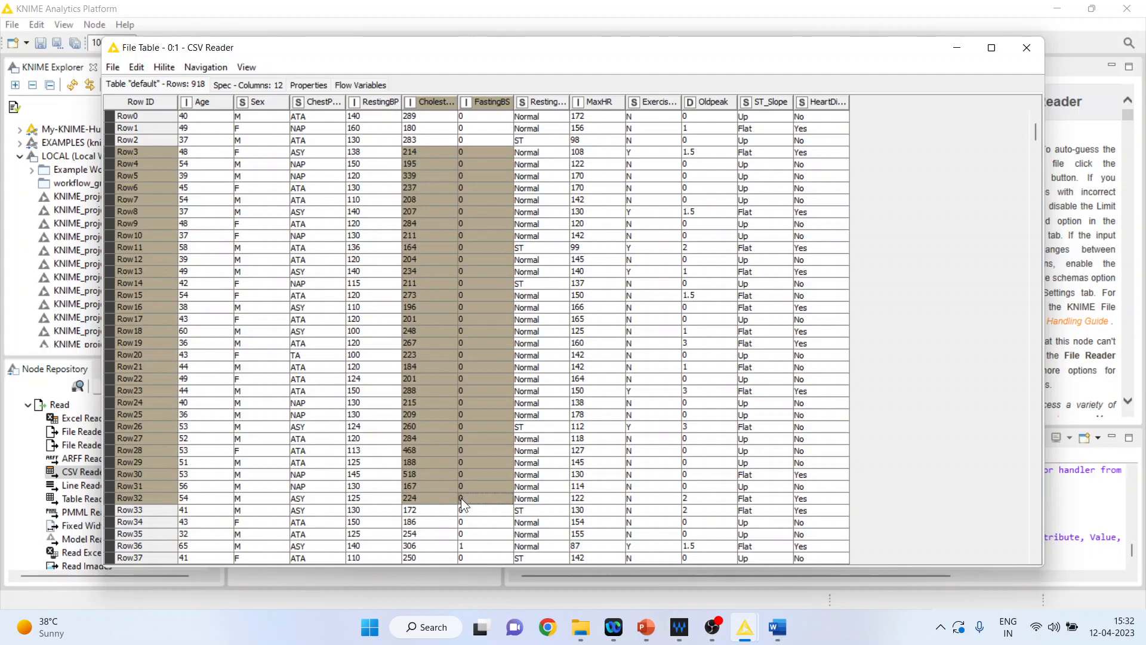
pyautogui.moveTo(597, 151); pyautogui.dragTo(594, 499)
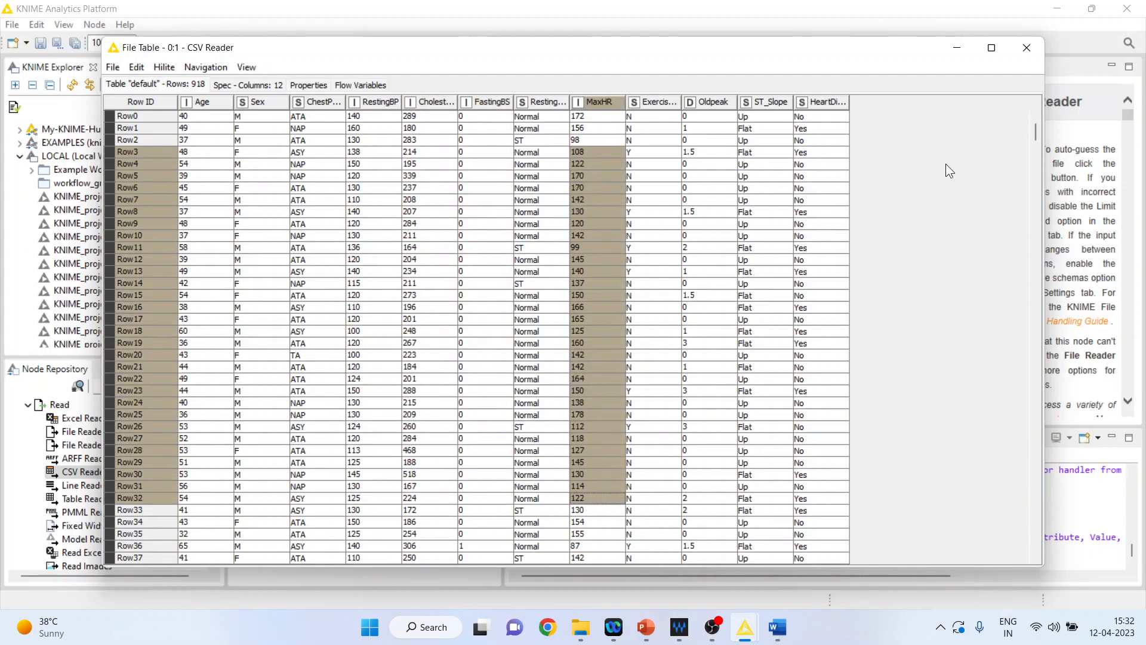
pyautogui.click(1025, 48)
# Step: Find the Column Filter node in the repository and add it to the workflow, connected to the CSV Reader
pyautogui.click(128, 385)
pyautogui.write('colun')
pyautogui.press('BackSpace')
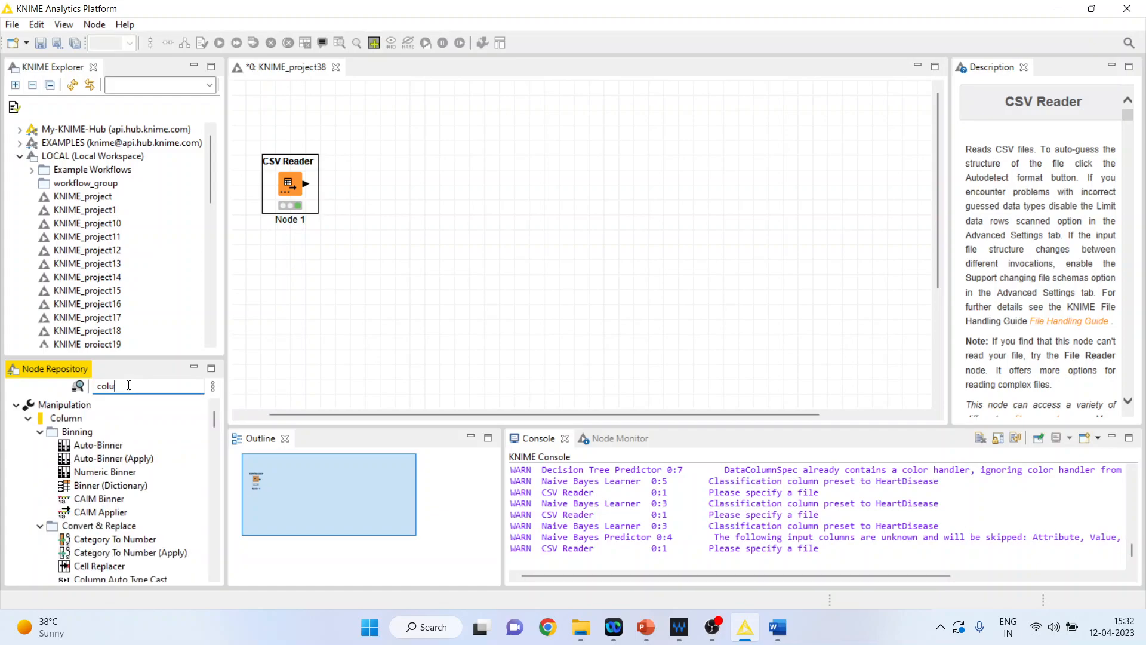
pyautogui.write('mnfilter')
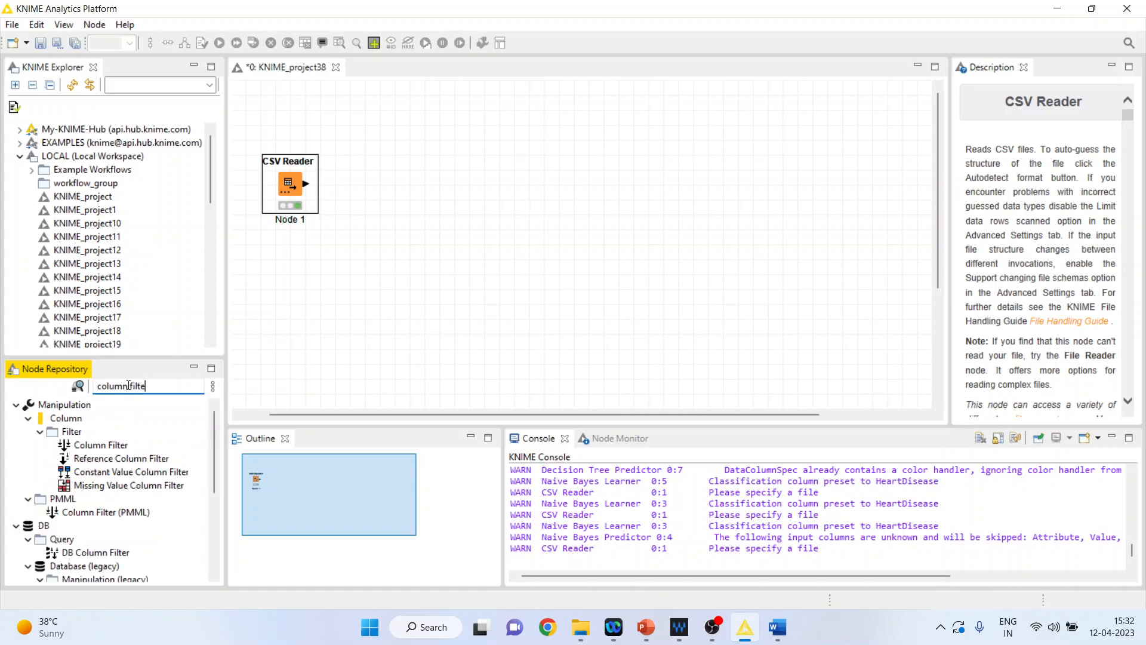
pyautogui.doubleClick(100, 445)
# Step: Configure the Column Filter to include only Age, RestingBP, Cholesterol, MaxHR and HeartDisease, excluding all other columns
pyautogui.rightClick(366, 187)
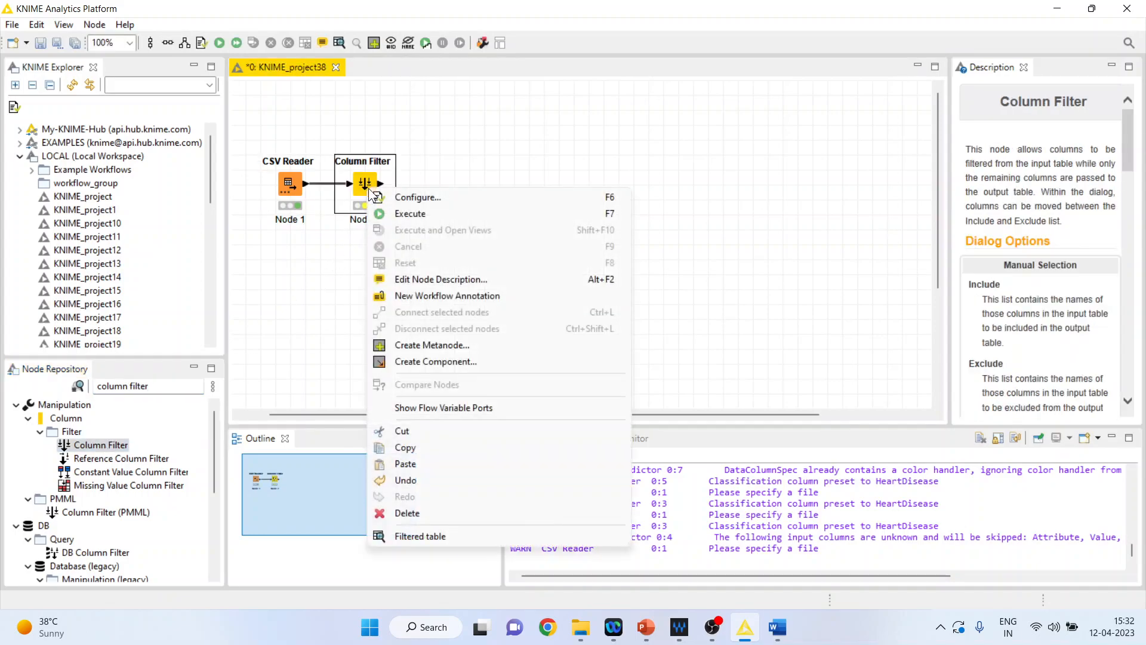
pyautogui.click(431, 199)
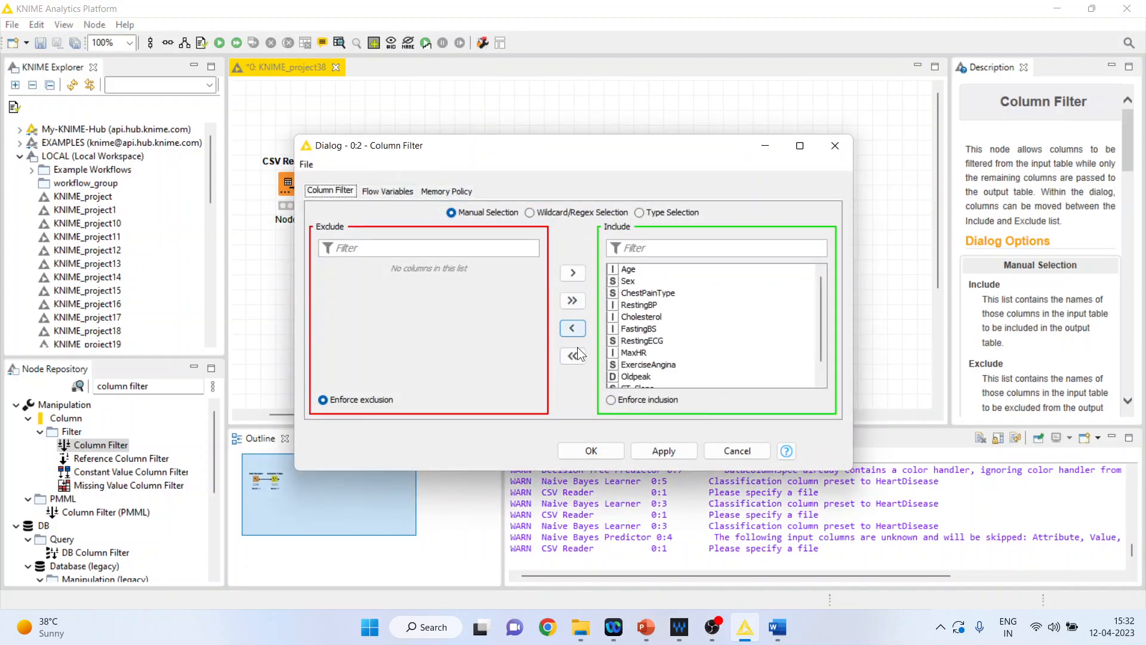
pyautogui.click(573, 356)
pyautogui.click(370, 269)
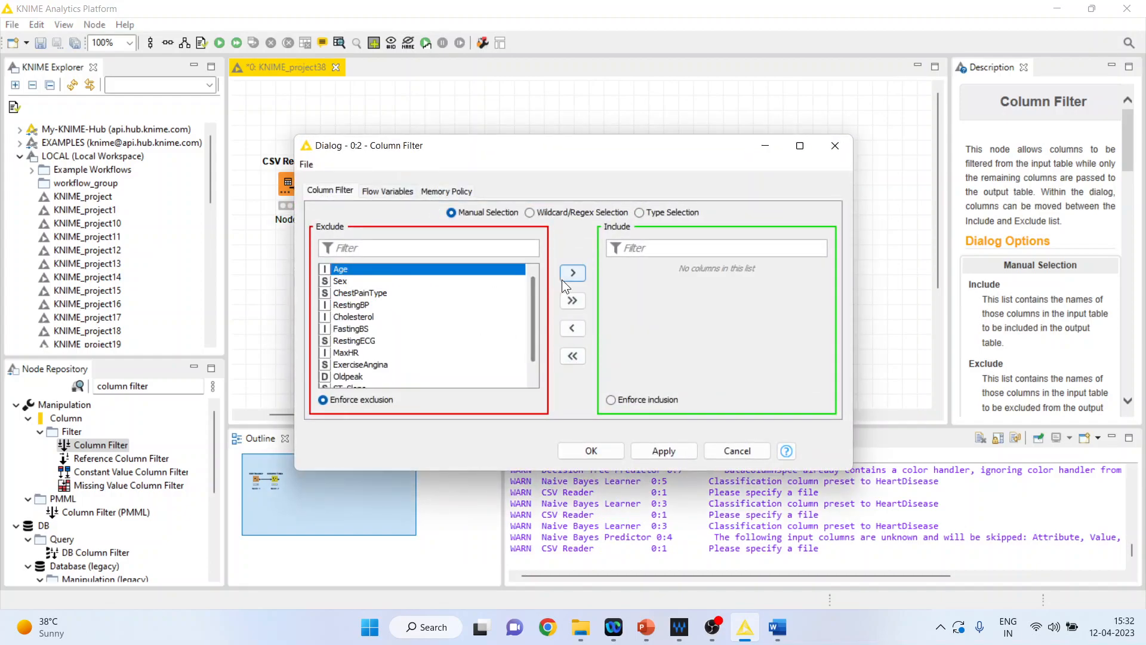
pyautogui.click(572, 274)
pyautogui.click(365, 294)
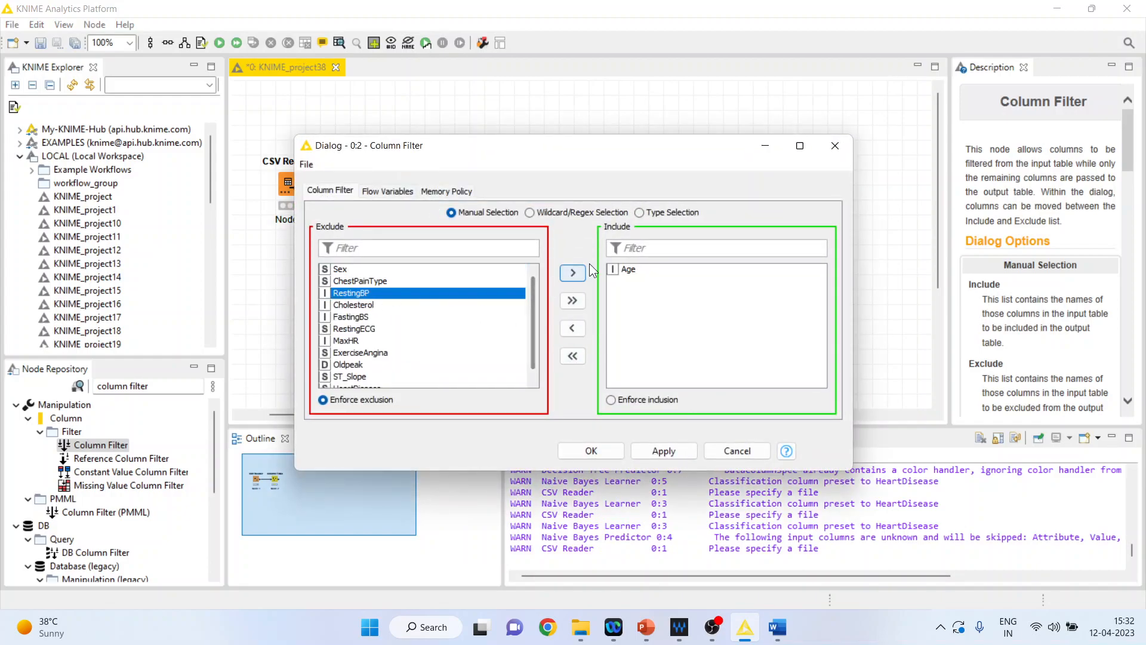
pyautogui.click(571, 273)
pyautogui.click(448, 293)
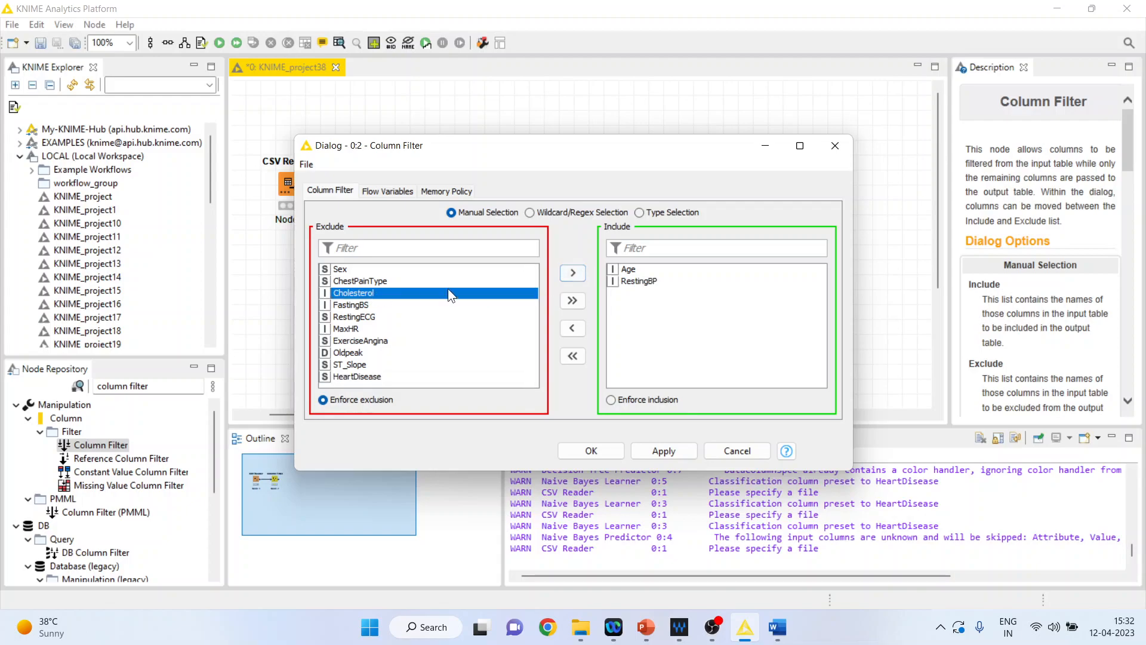
pyautogui.click(571, 272)
pyautogui.click(360, 317)
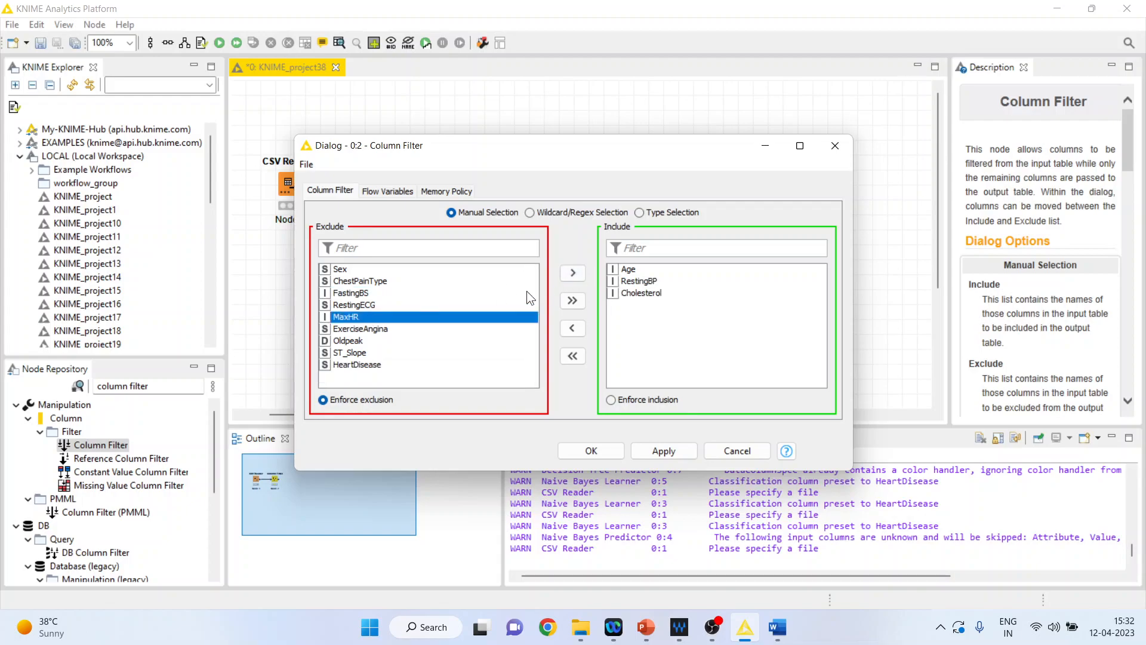
pyautogui.click(573, 274)
pyautogui.click(371, 352)
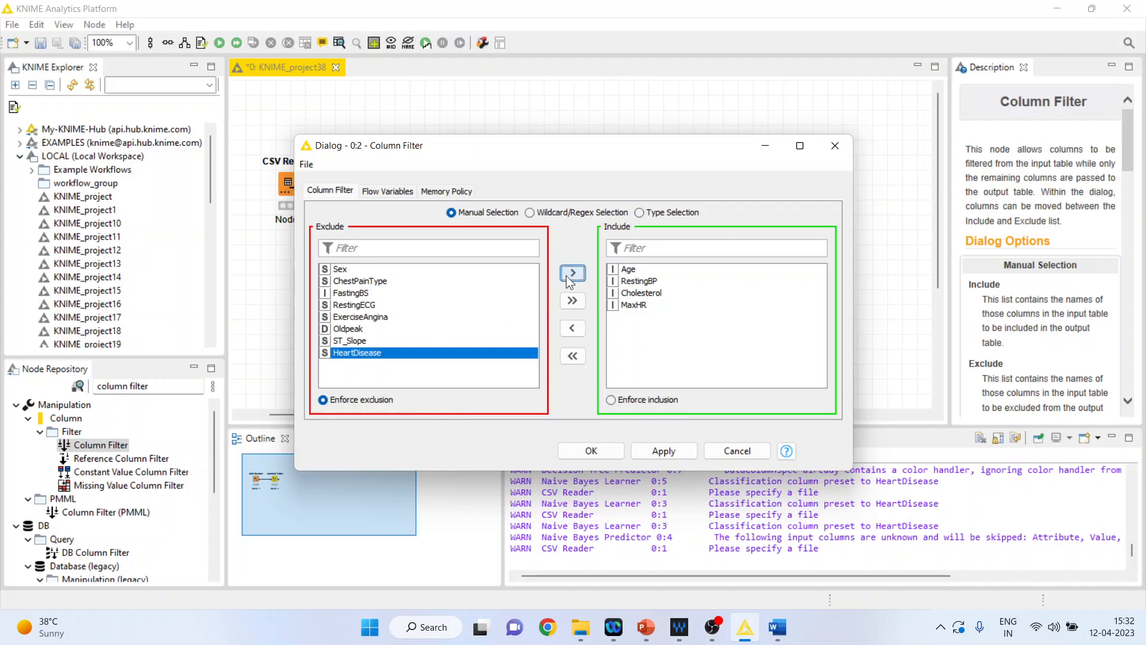
pyautogui.click(572, 273)
pyautogui.click(588, 452)
# Step: Execute the Column Filter node and check its filtered table
pyautogui.rightClick(371, 185)
pyautogui.click(405, 211)
pyautogui.rightClick(359, 186)
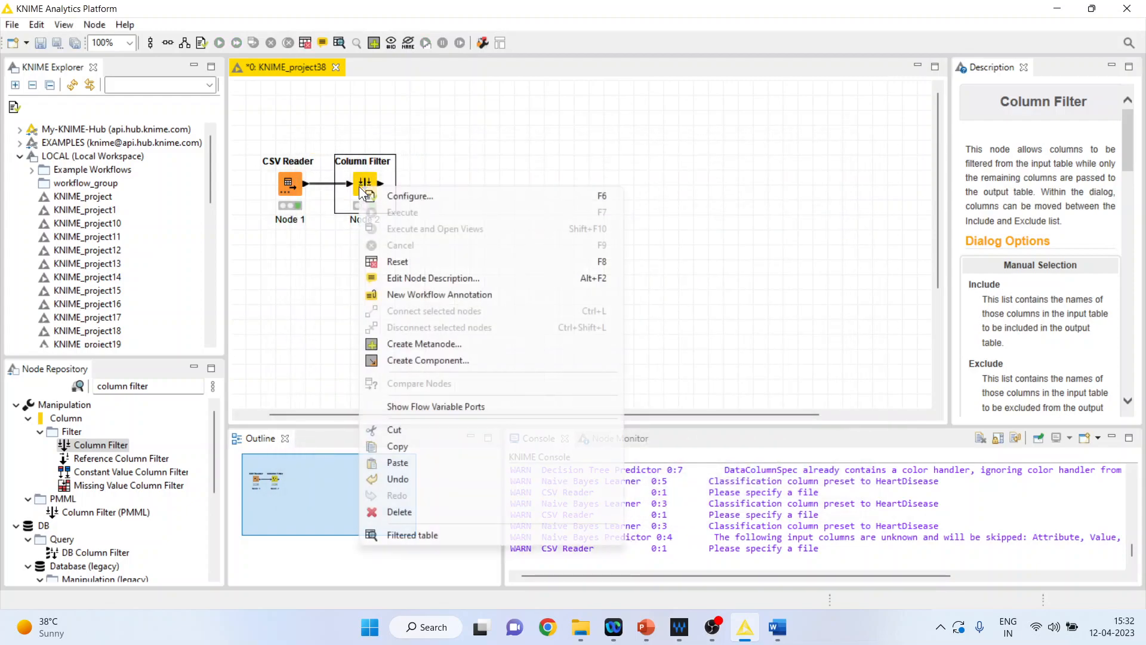
pyautogui.click(456, 537)
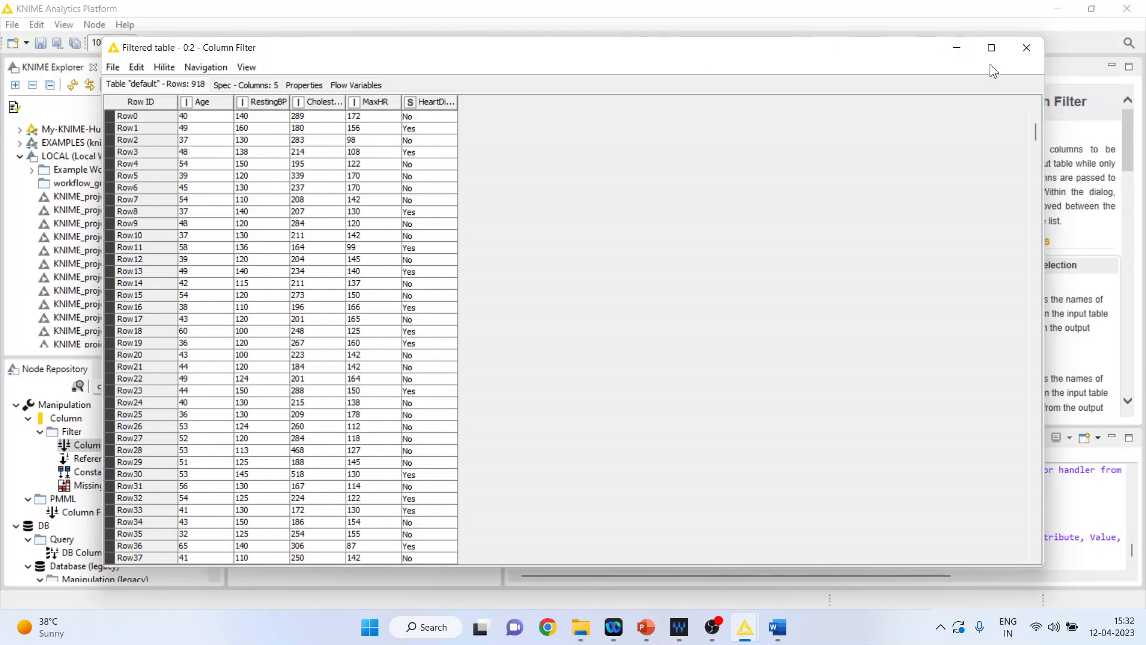
pyautogui.click(1025, 49)
# Step: Search the node repository for "partit" and add the Partitioning node after the Column Filter
pyautogui.click(166, 390)
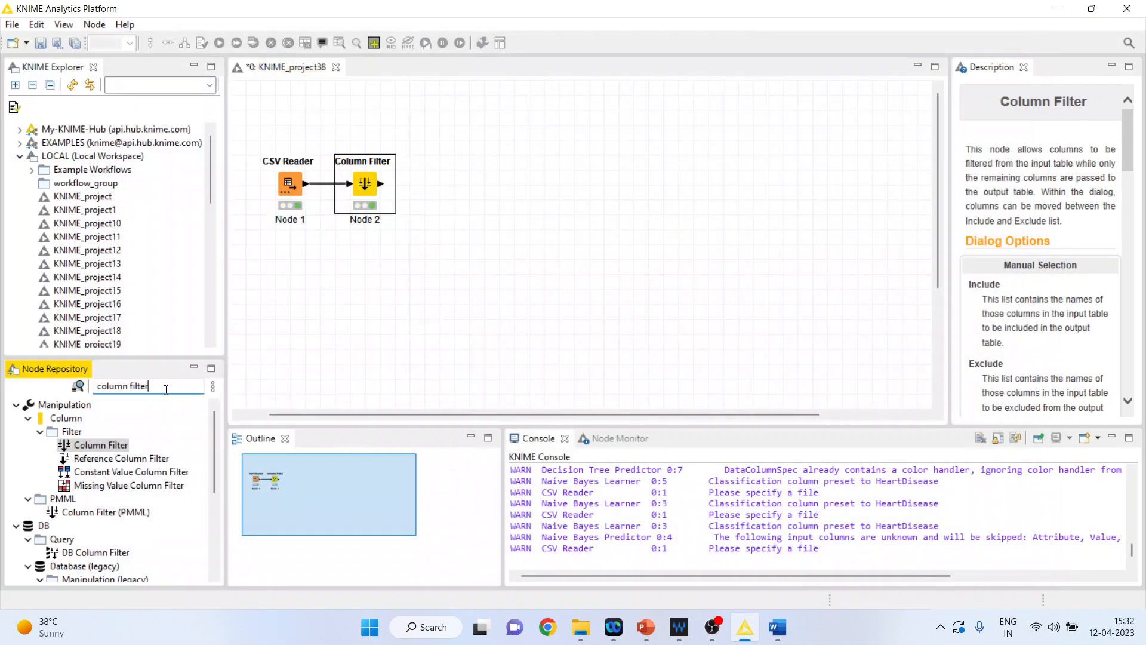
pyautogui.press('BackSpace')
pyautogui.press('BackSpace')
pyautogui.press('BackSpace')
pyautogui.press('BackSpace')
pyautogui.press('BackSpace')
pyautogui.press('BackSpace')
pyautogui.press('BackSpace')
pyautogui.press('BackSpace')
pyautogui.press('BackSpace')
pyautogui.press('BackSpace')
pyautogui.press('BackSpace')
pyautogui.press('BackSpace')
pyautogui.press('BackSpace')
pyautogui.write('partit')
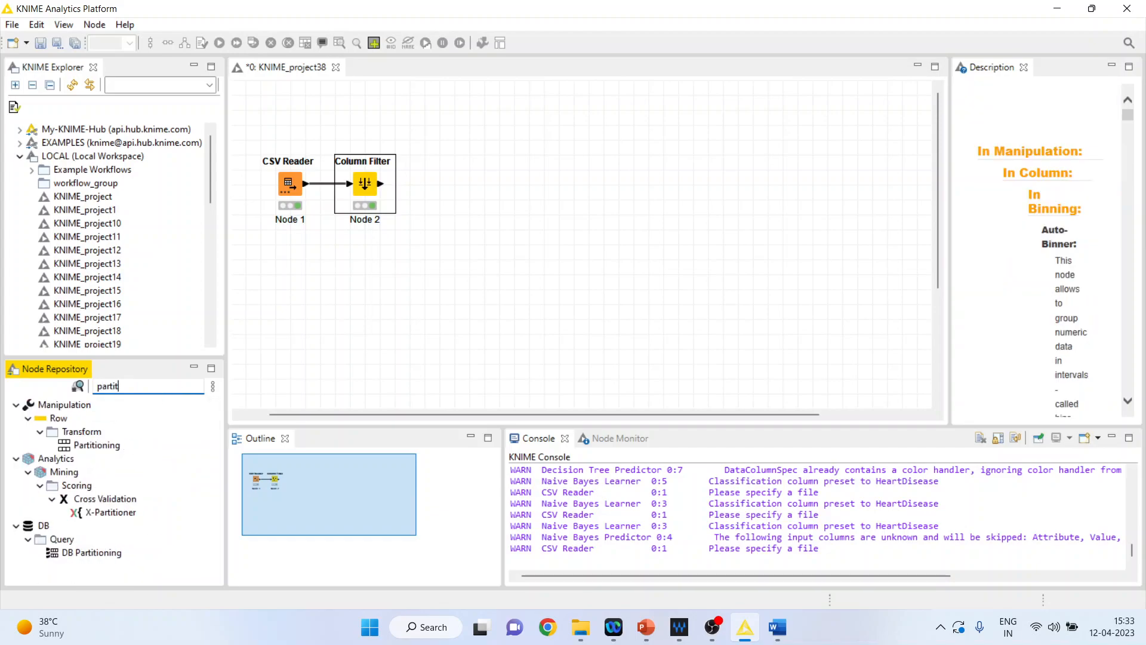
pyautogui.doubleClick(105, 444)
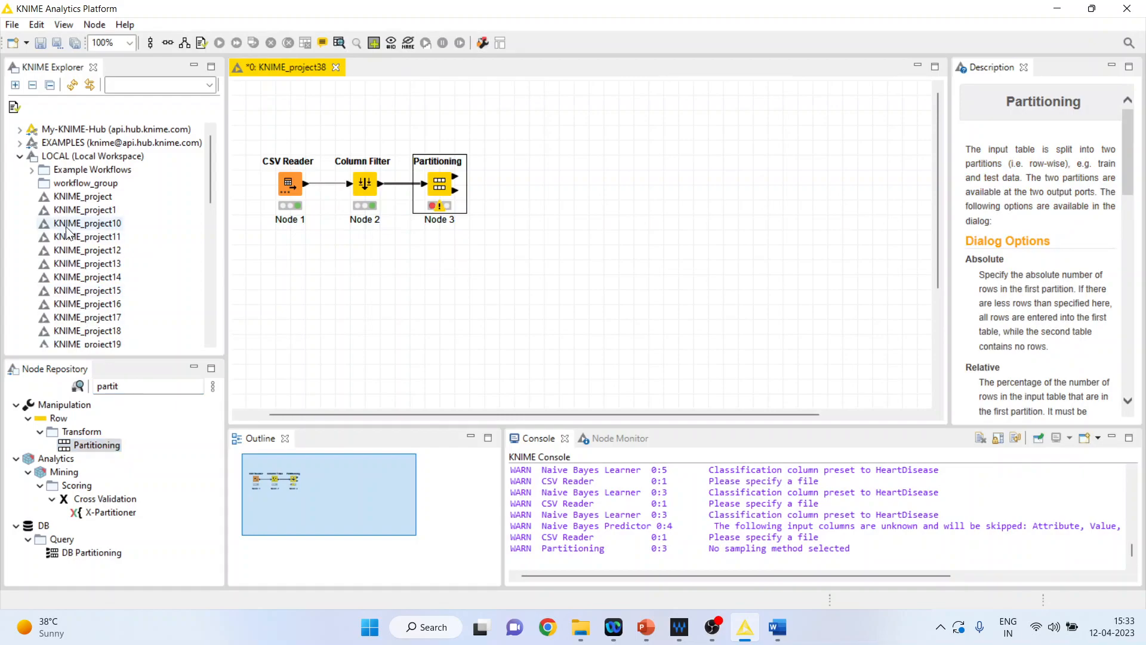
# Step: Set the first partition to 80% relative with stratified sampling on HeartDisease, and execute the Partitioning node
pyautogui.rightClick(436, 191)
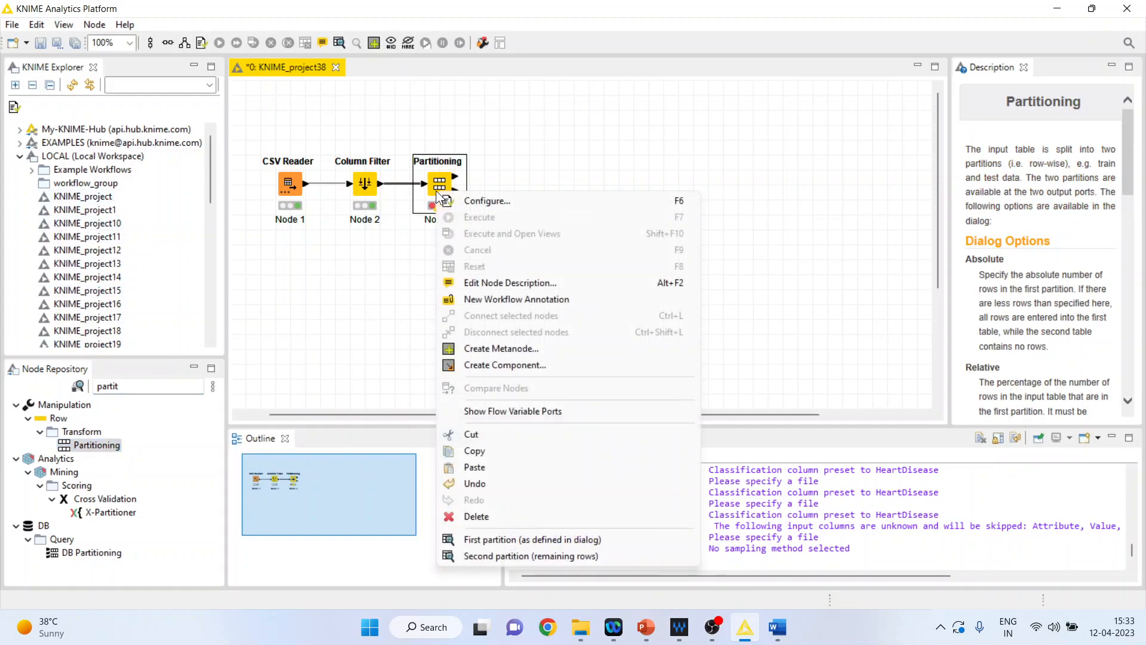
pyautogui.click(546, 203)
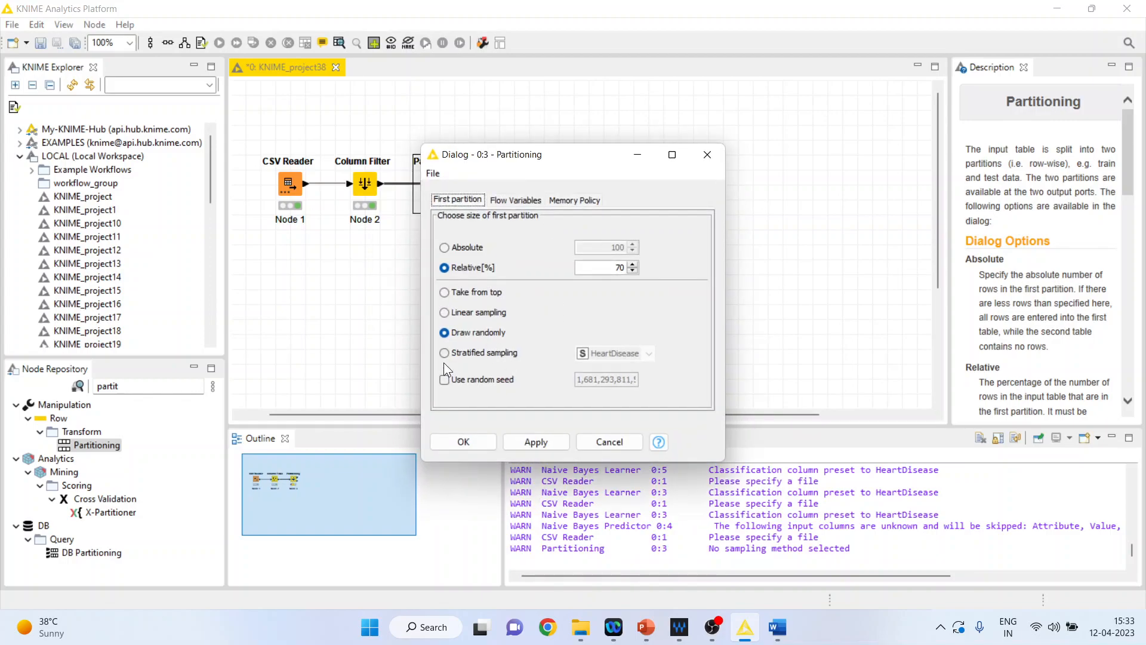
pyautogui.click(443, 355)
pyautogui.click(628, 264)
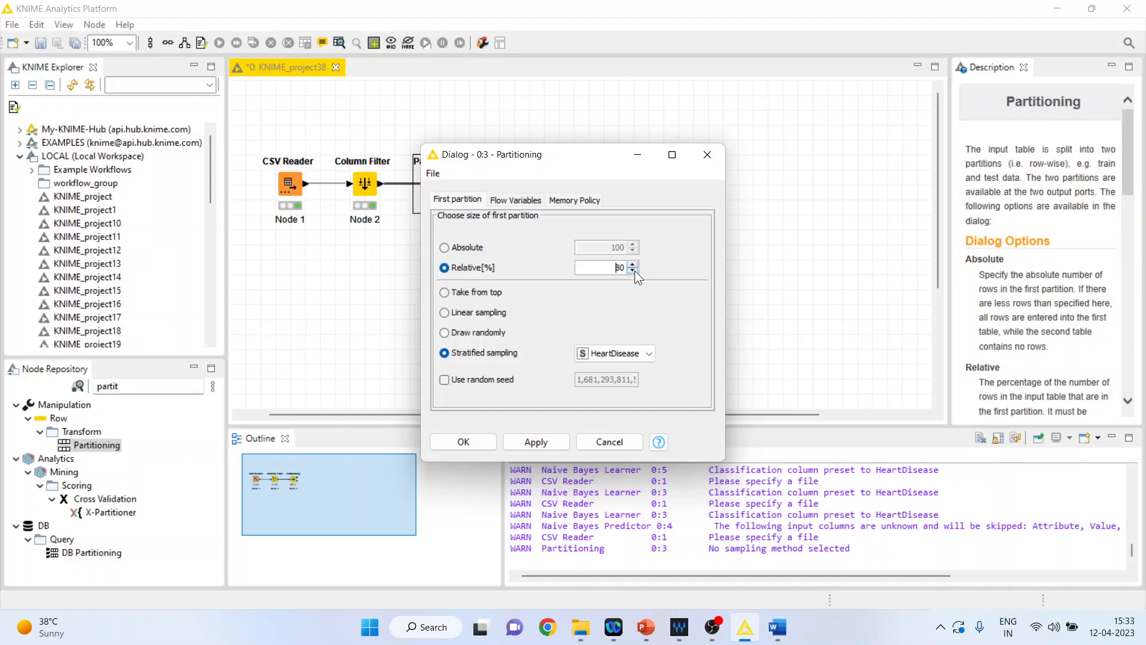
pyautogui.click(472, 444)
pyautogui.rightClick(442, 182)
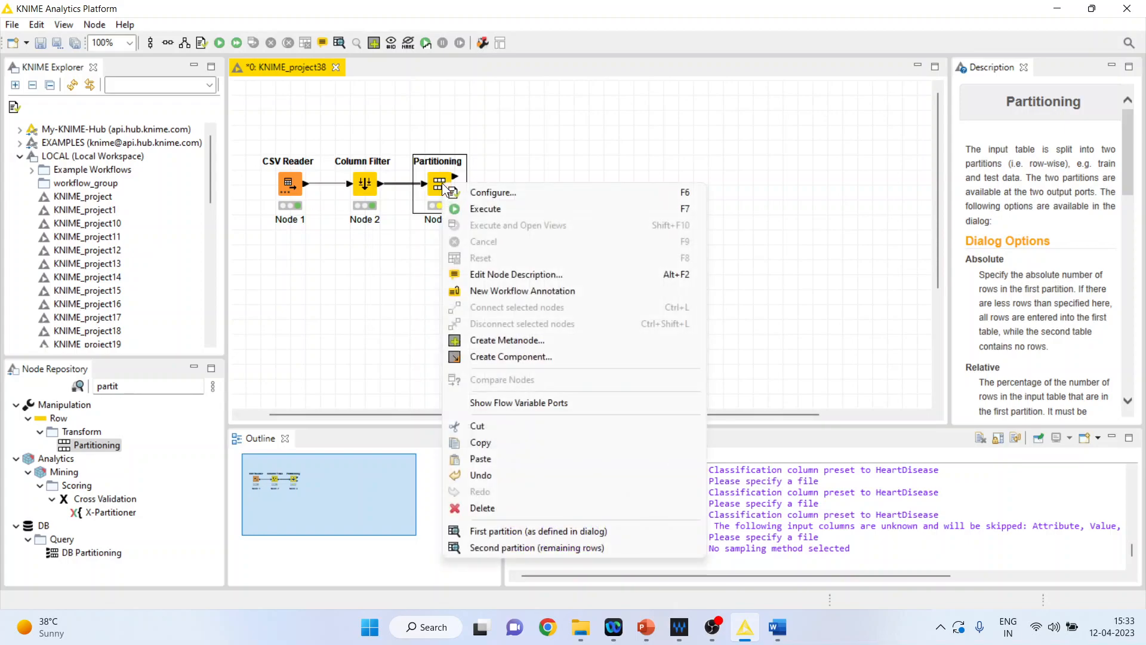
pyautogui.click(481, 209)
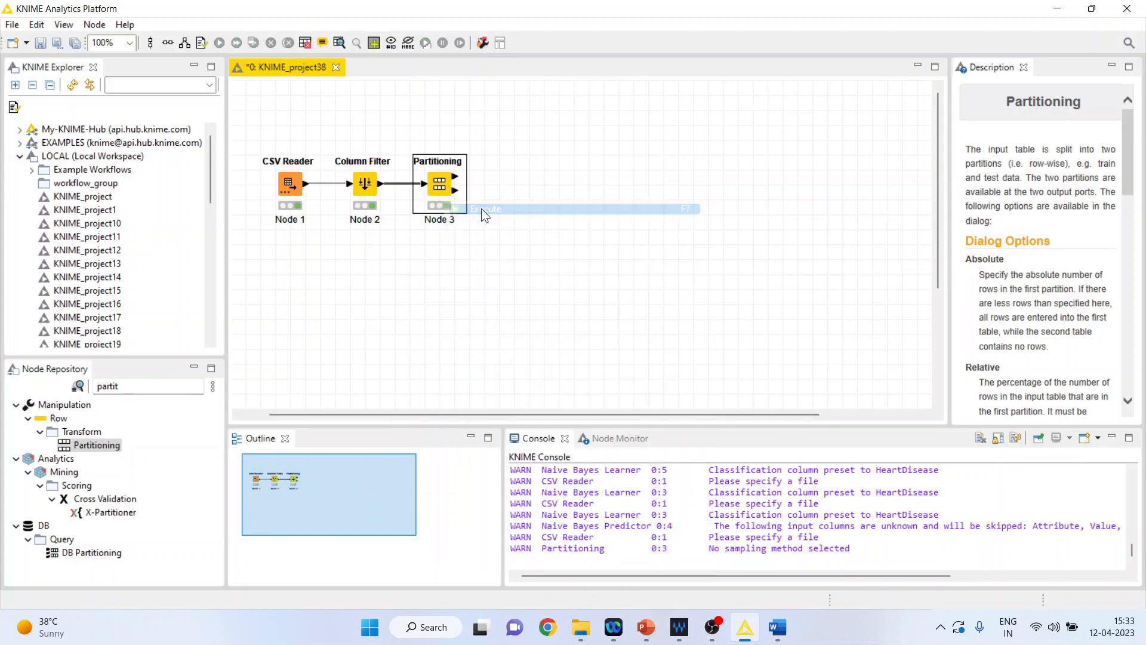
# Step: Search the node repository for "learn" and add the Naive Bayes Learner, connected to the Partitioning node's first output
pyautogui.click(142, 390)
pyautogui.press('BackSpace')
pyautogui.press('BackSpace')
pyautogui.press('BackSpace')
pyautogui.press('BackSpace')
pyautogui.press('BackSpace')
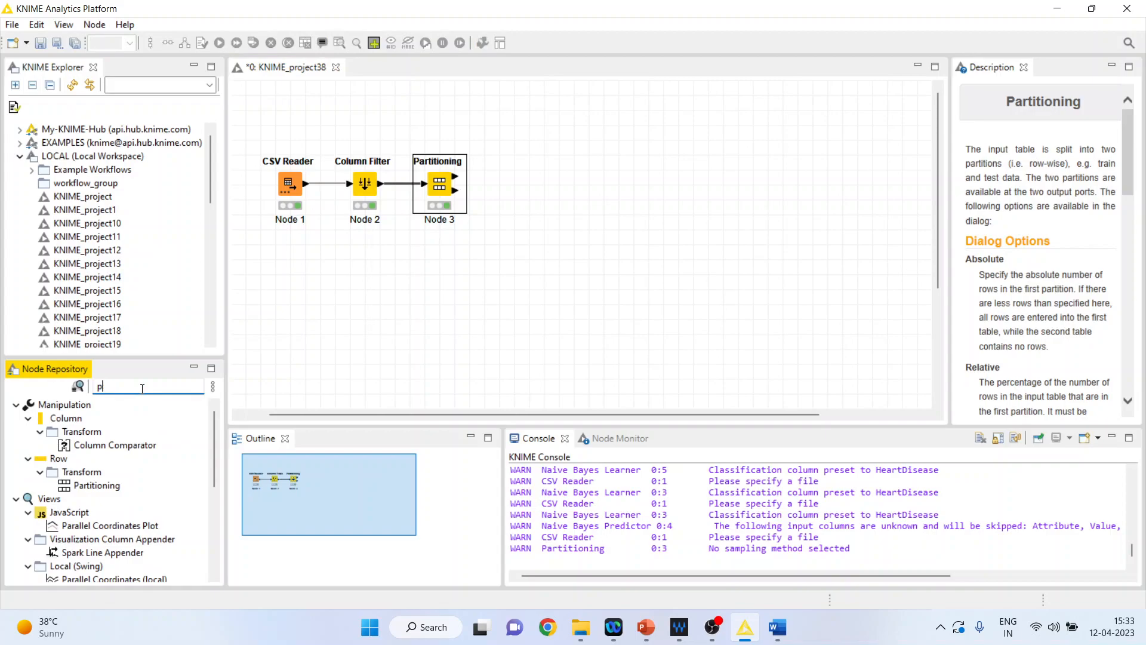
pyautogui.press('BackSpace')
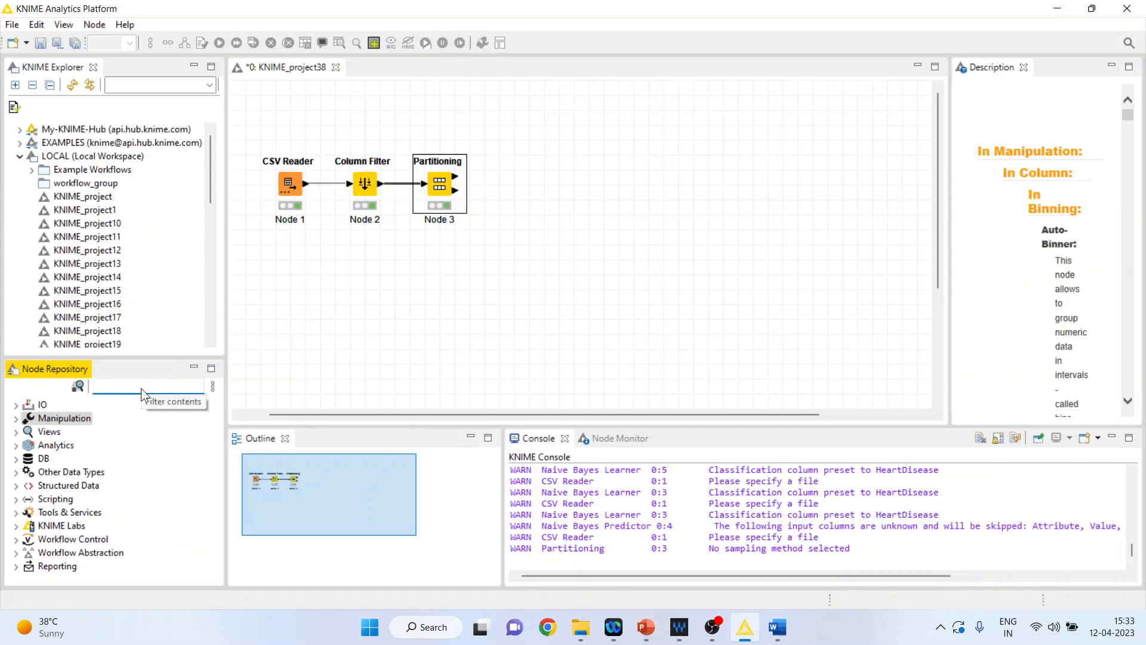
pyautogui.write('learn')
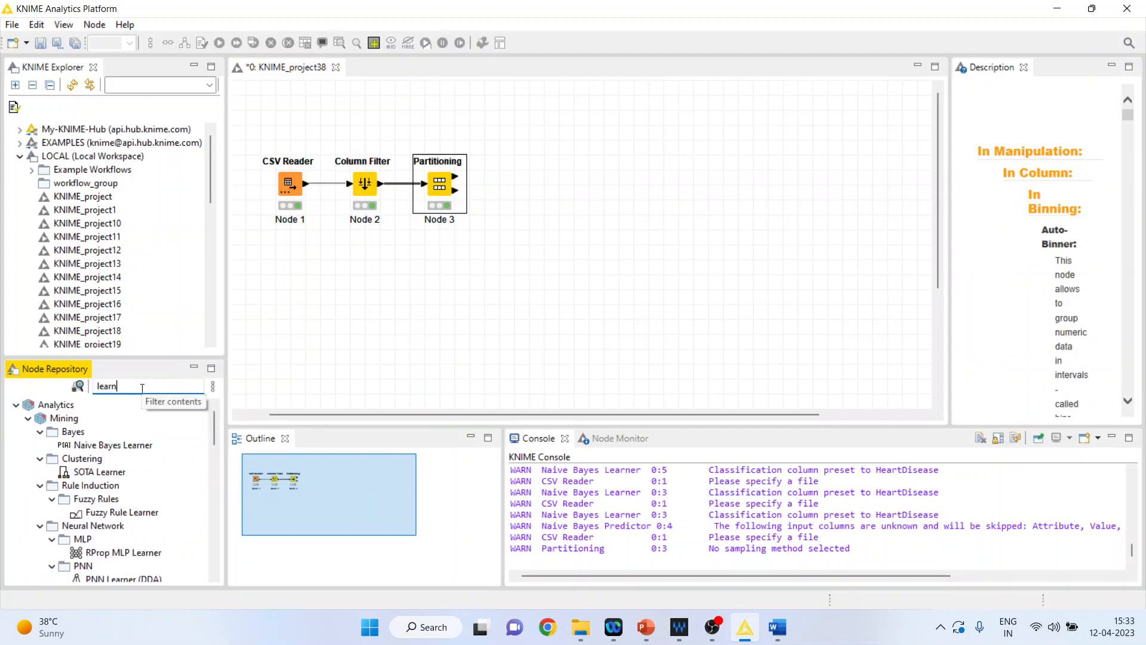
pyautogui.doubleClick(112, 444)
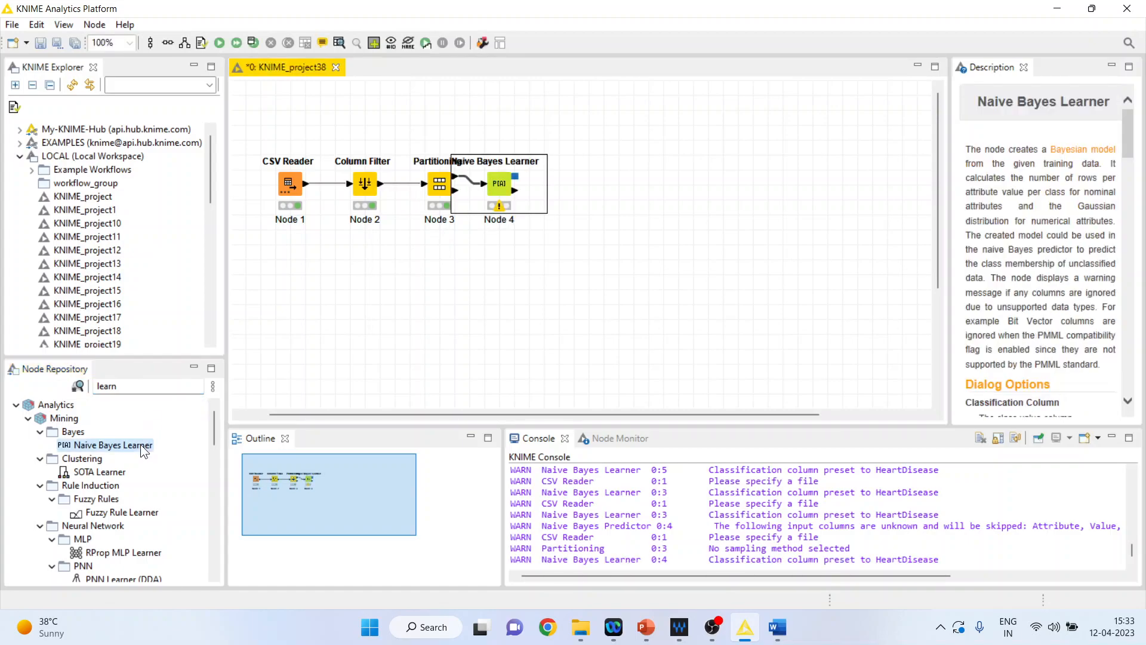
# Step: Move the Naive Bayes Learner up and right of the Partitioning node, keep HeartDisease as its classification column, and execute it
pyautogui.moveTo(508, 183); pyautogui.dragTo(537, 139)
pyautogui.rightClick(537, 139)
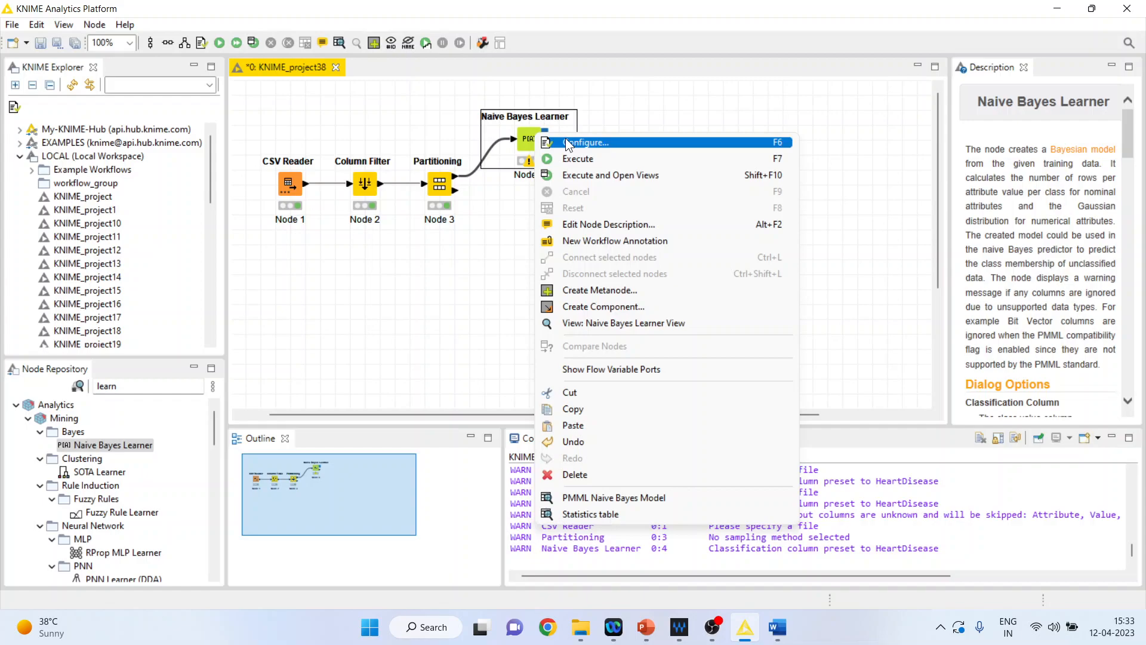
pyautogui.click(564, 140)
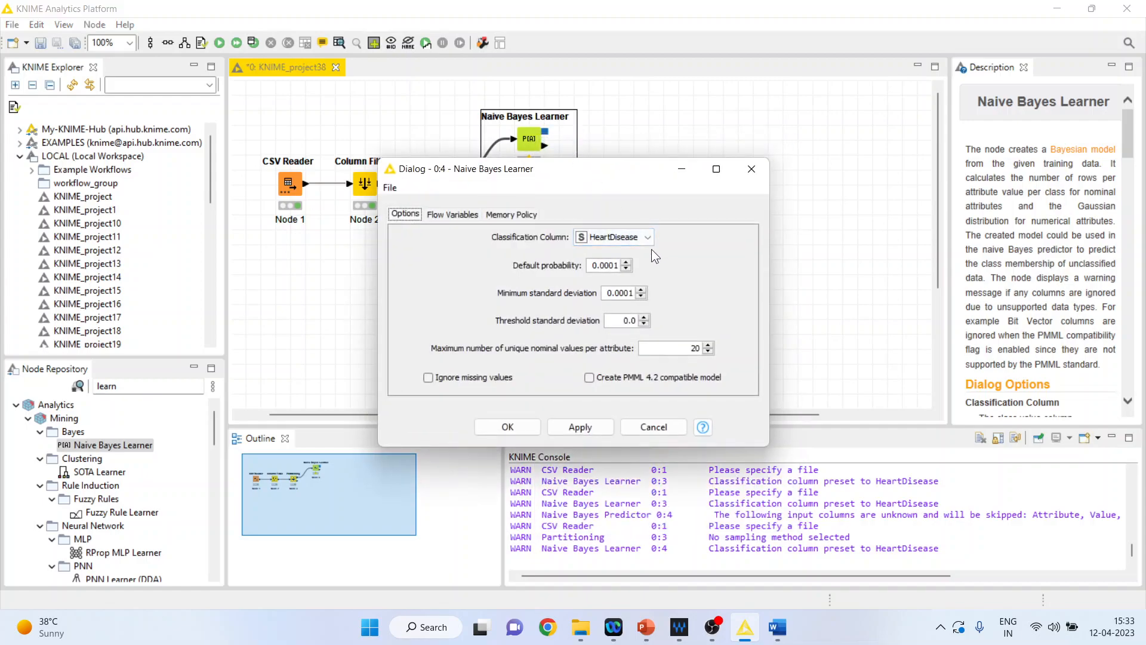
pyautogui.click(507, 426)
pyautogui.rightClick(534, 149)
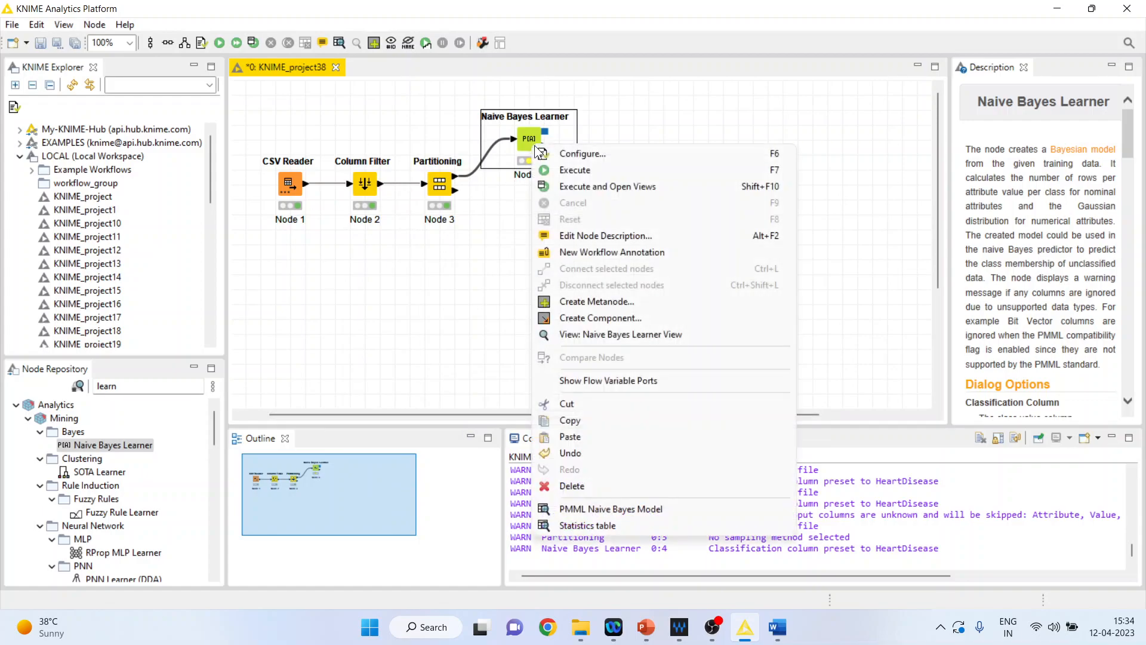
pyautogui.click(566, 169)
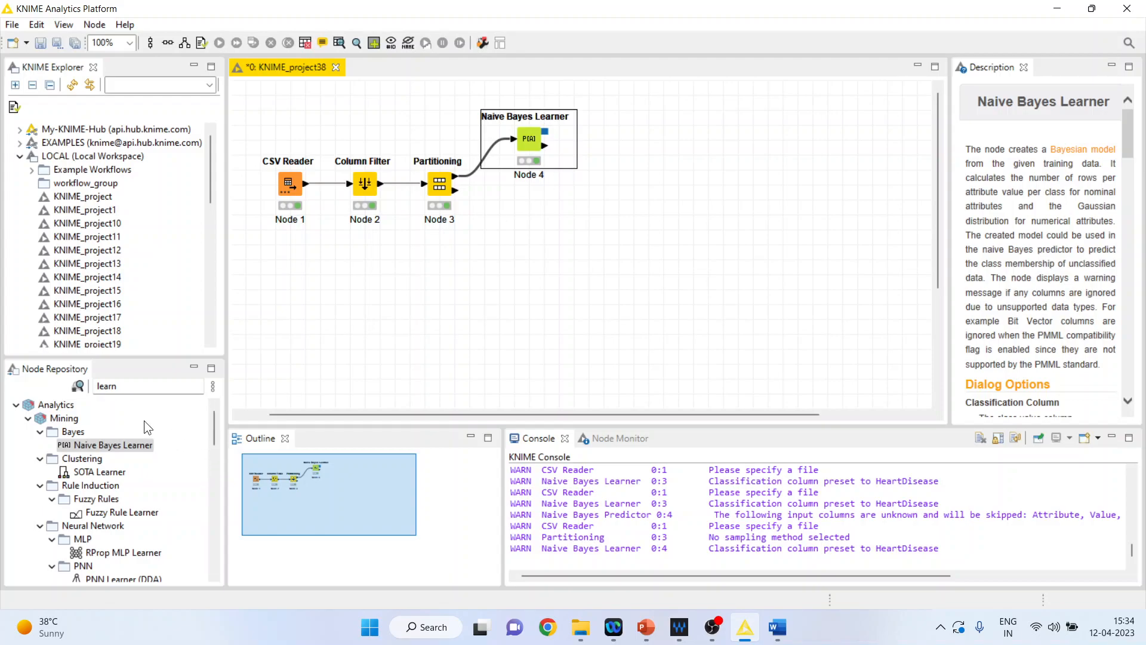
# Step: Search the node repository for "naive" and add the Naive Bayes Predictor after the Naive Bayes Learner
pyautogui.click(124, 387)
pyautogui.press('BackSpace')
pyautogui.press('BackSpace')
pyautogui.press('BackSpace')
pyautogui.press('BackSpace')
pyautogui.write('naive')
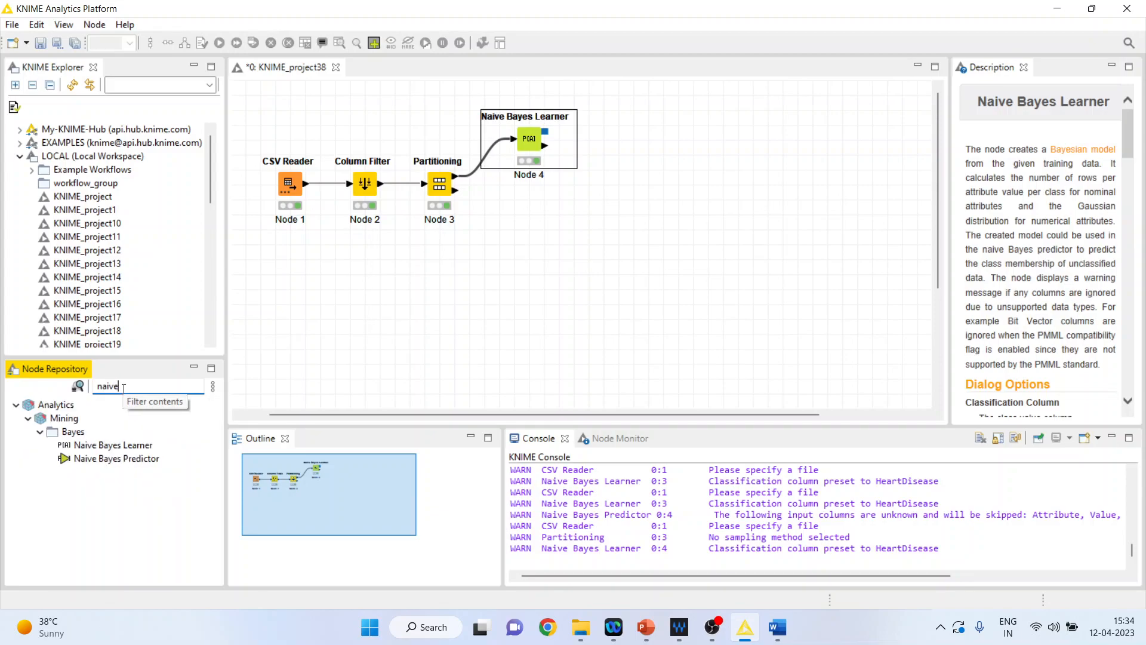
pyautogui.doubleClick(117, 458)
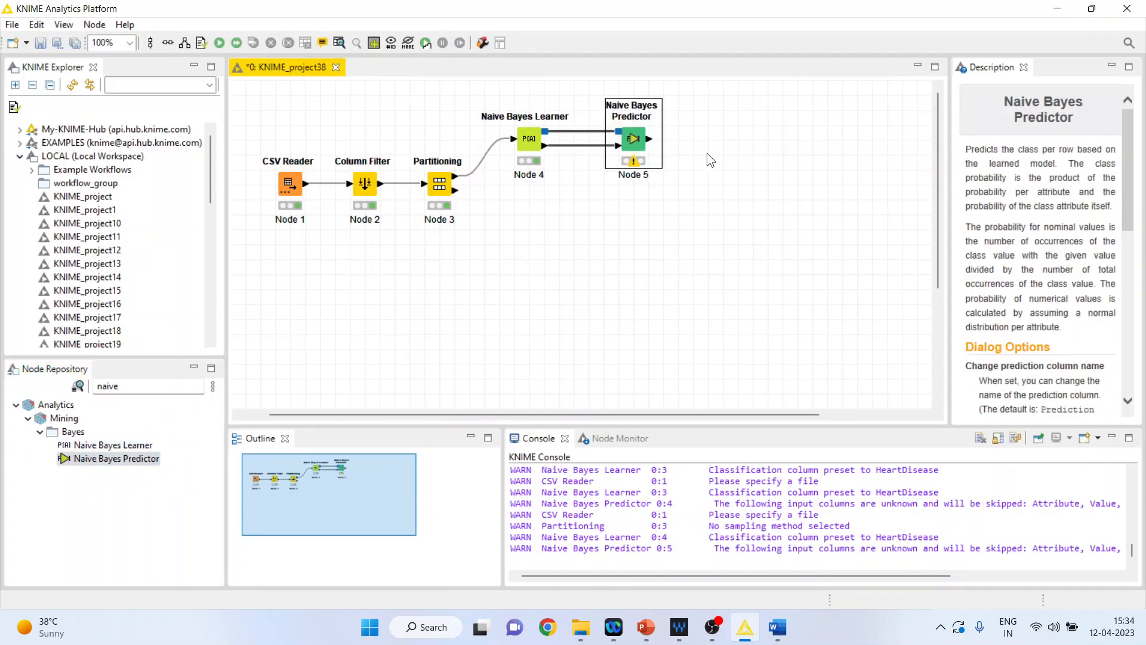
# Step: Move the Naive Bayes Predictor lower and replace its data connection from the Learner with one from the Partitioning node's second output
pyautogui.moveTo(635, 141); pyautogui.dragTo(635, 230)
pyautogui.click(593, 228)
pyautogui.press('Delete')
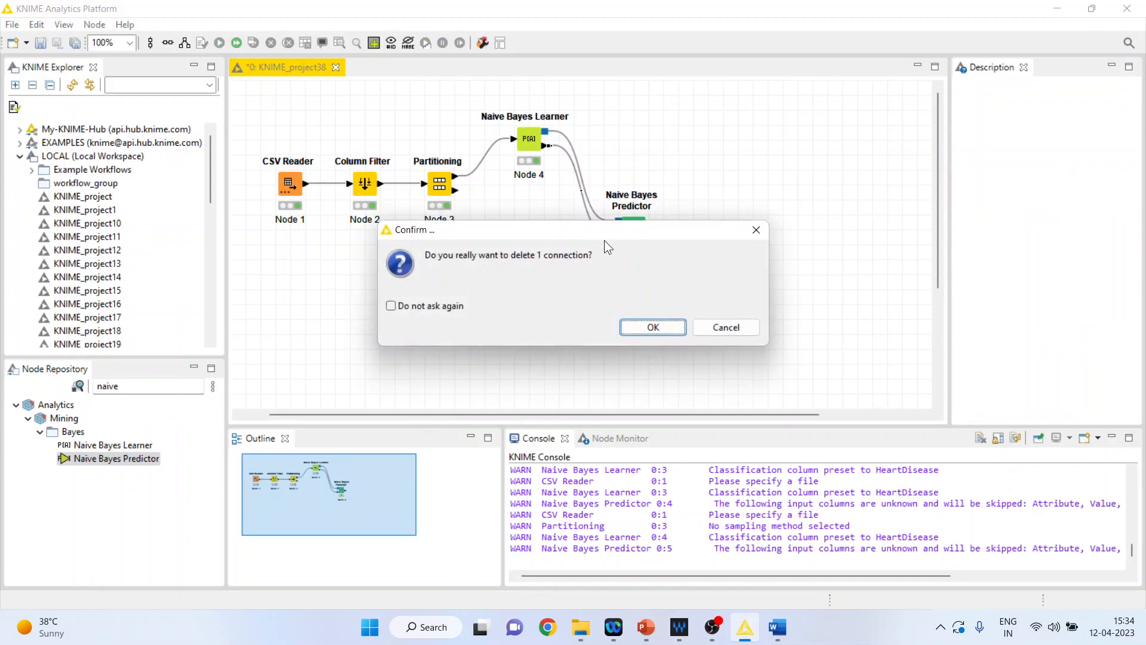
pyautogui.click(651, 329)
pyautogui.moveTo(456, 192); pyautogui.dragTo(618, 235)
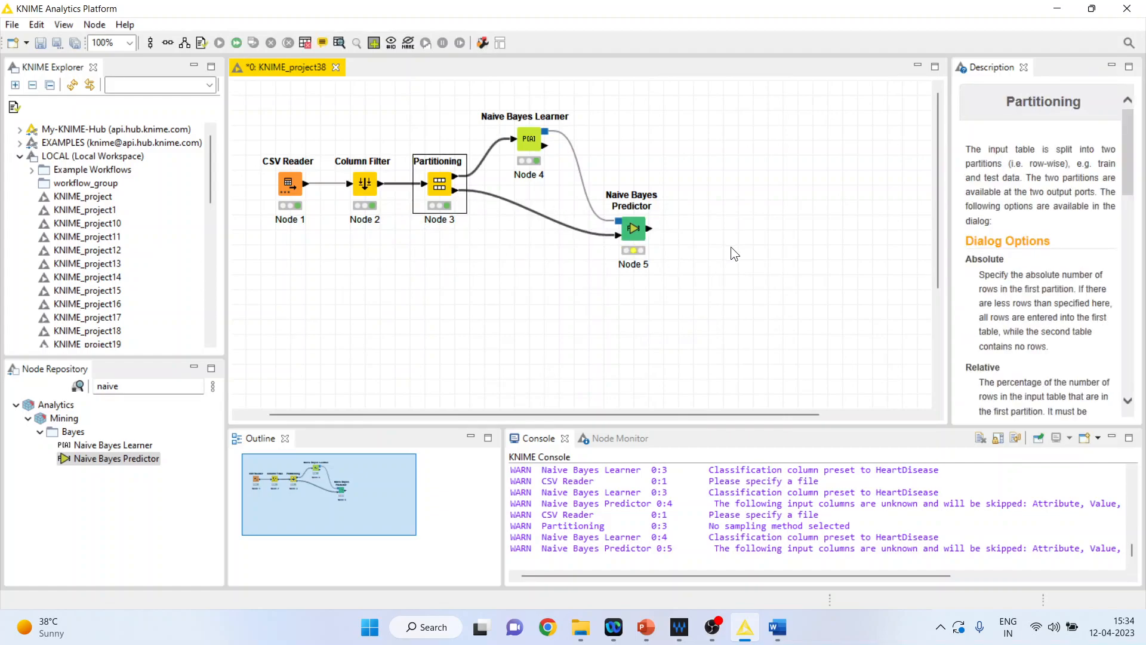
# Step: Enable the prediction column name Prediction (HeartDisease) and appended normalized class distribution columns in the Naive Bayes Predictor, and execute it
pyautogui.rightClick(633, 231)
pyautogui.click(678, 234)
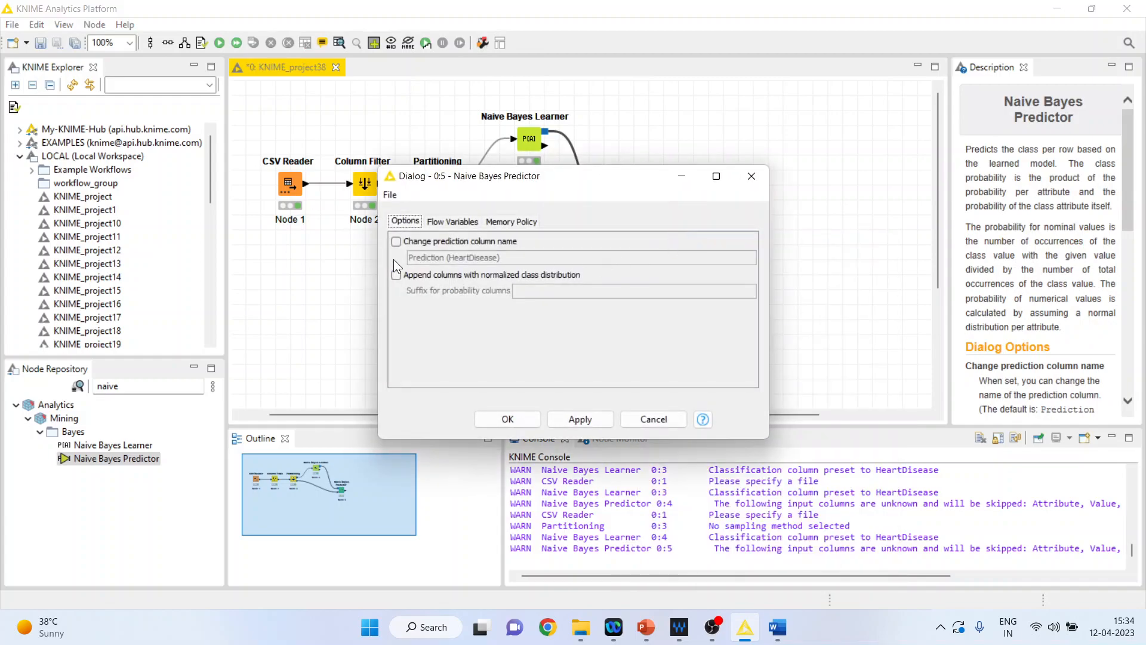
pyautogui.click(400, 245)
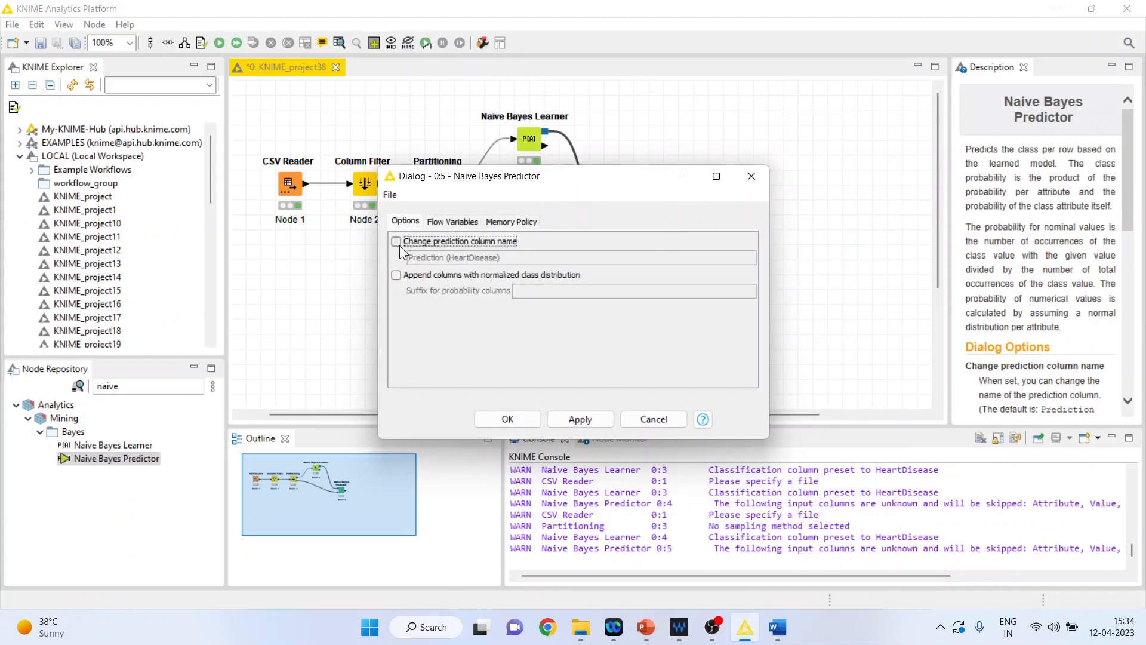
pyautogui.click(395, 276)
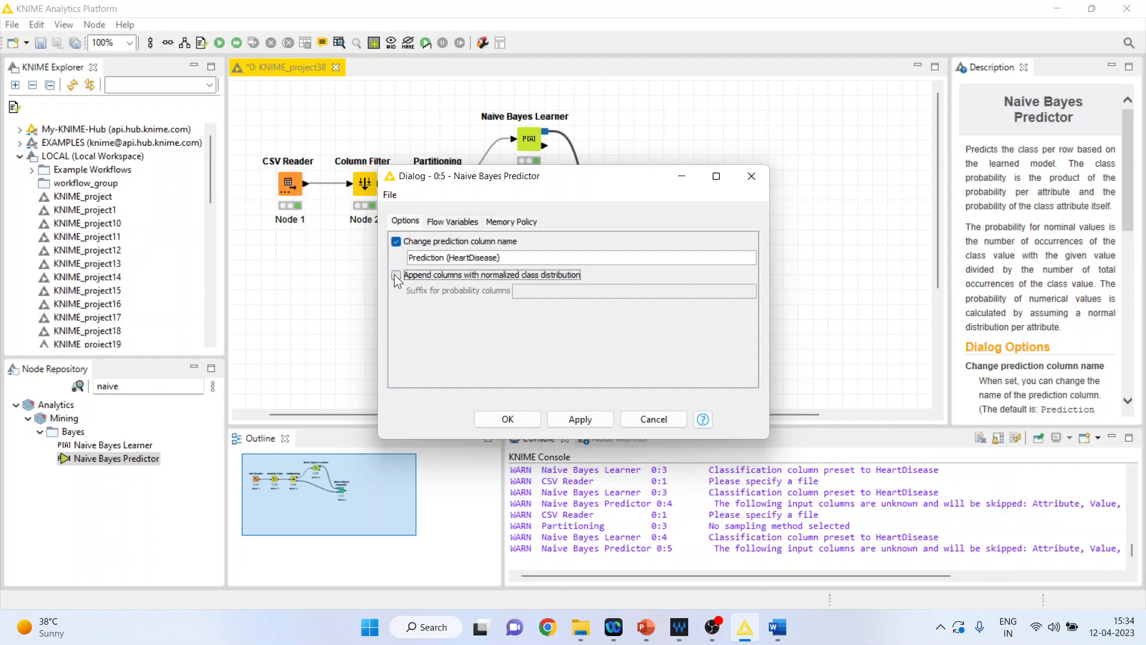
pyautogui.click(518, 417)
pyautogui.rightClick(636, 234)
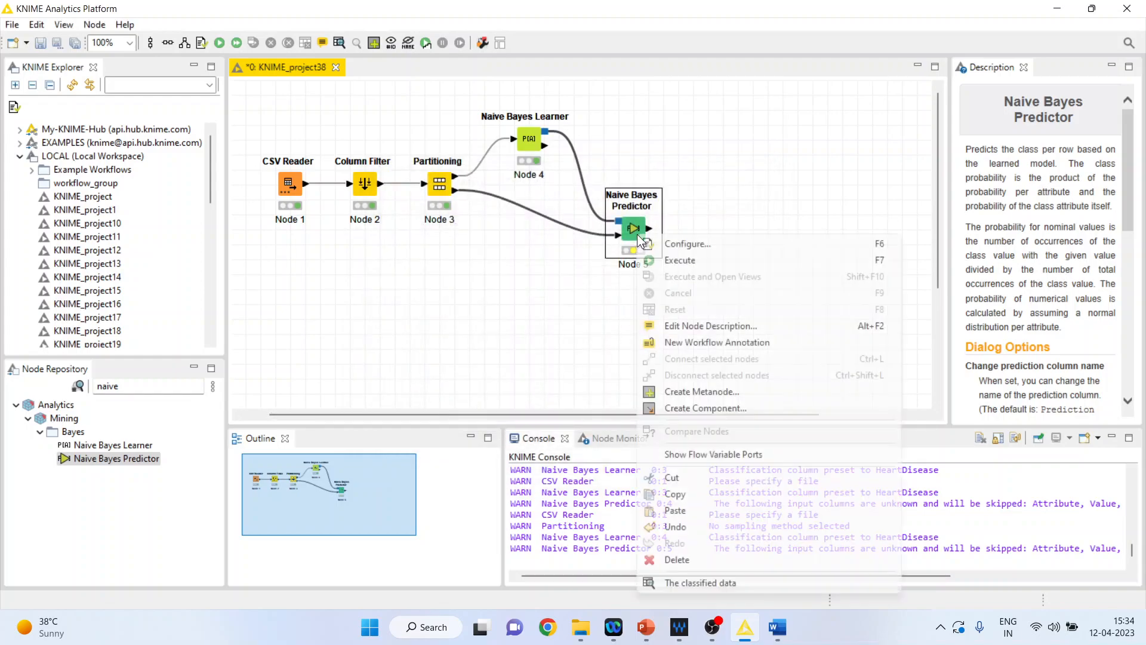
pyautogui.click(674, 258)
# Step: Compare the HeartDisease and Prediction (HeartDisease) columns in the Predictor's classified data table, widening both columns to show their full names
pyautogui.rightClick(633, 228)
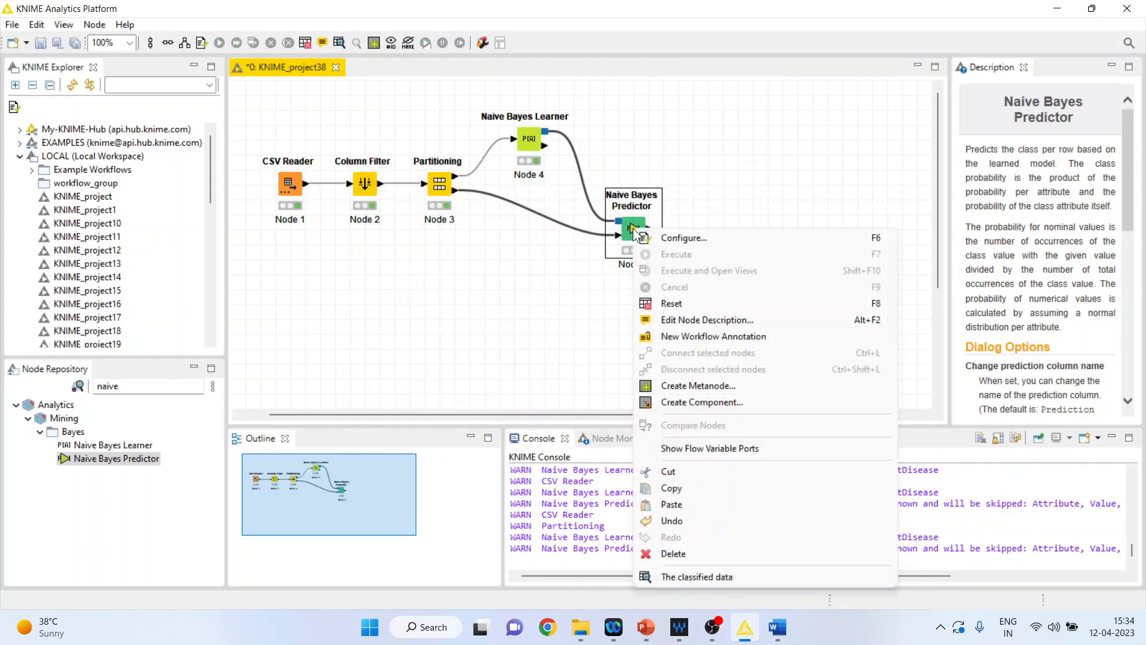
pyautogui.click(739, 579)
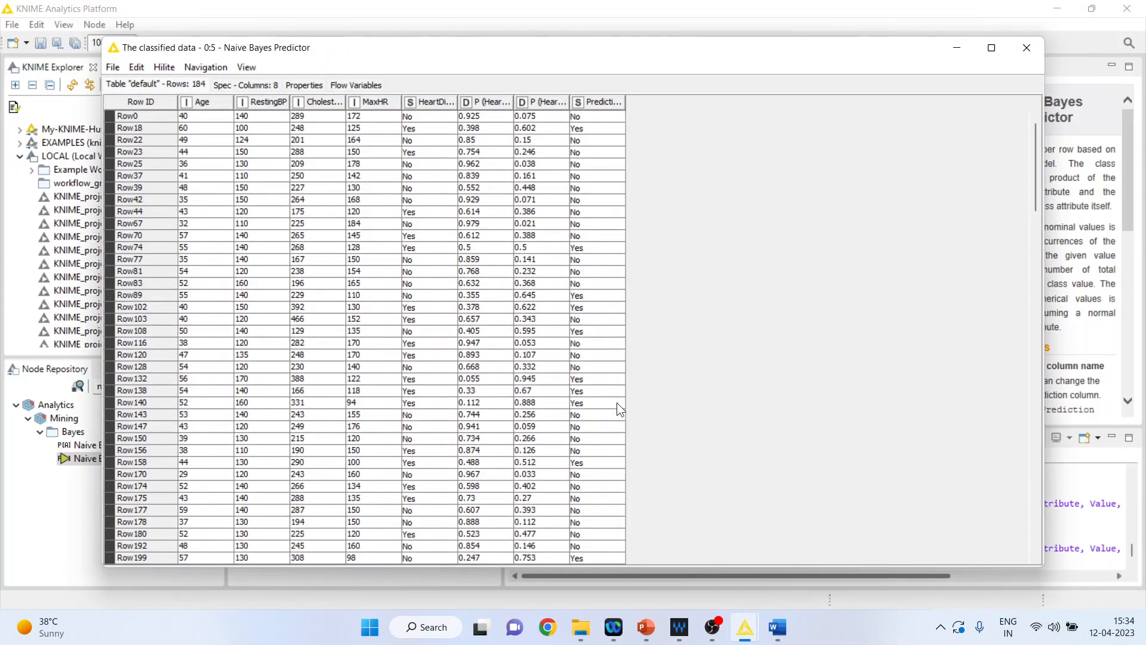
pyautogui.moveTo(626, 104); pyautogui.dragTo(694, 104)
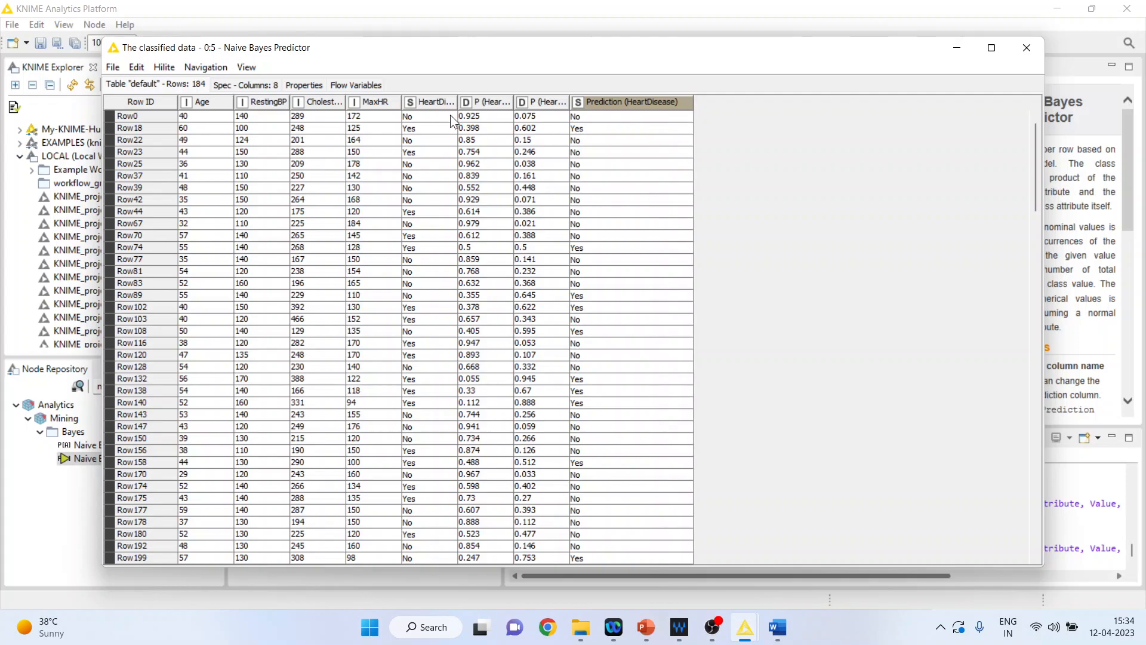
pyautogui.moveTo(458, 103); pyautogui.dragTo(496, 103)
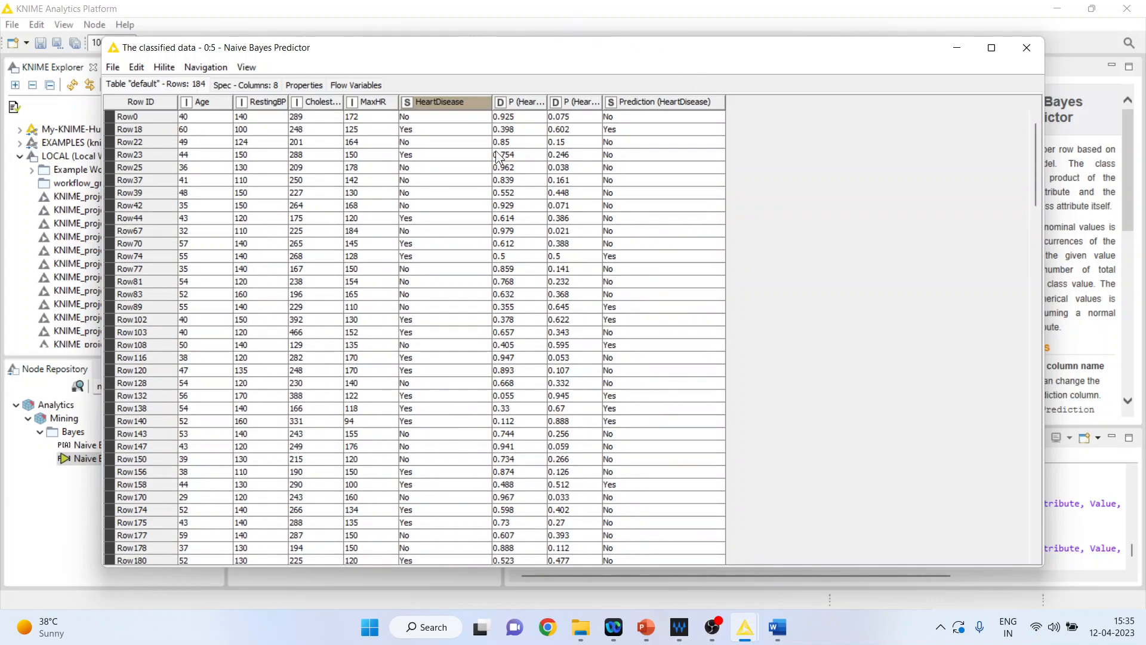
pyautogui.moveTo(404, 118); pyautogui.dragTo(440, 385)
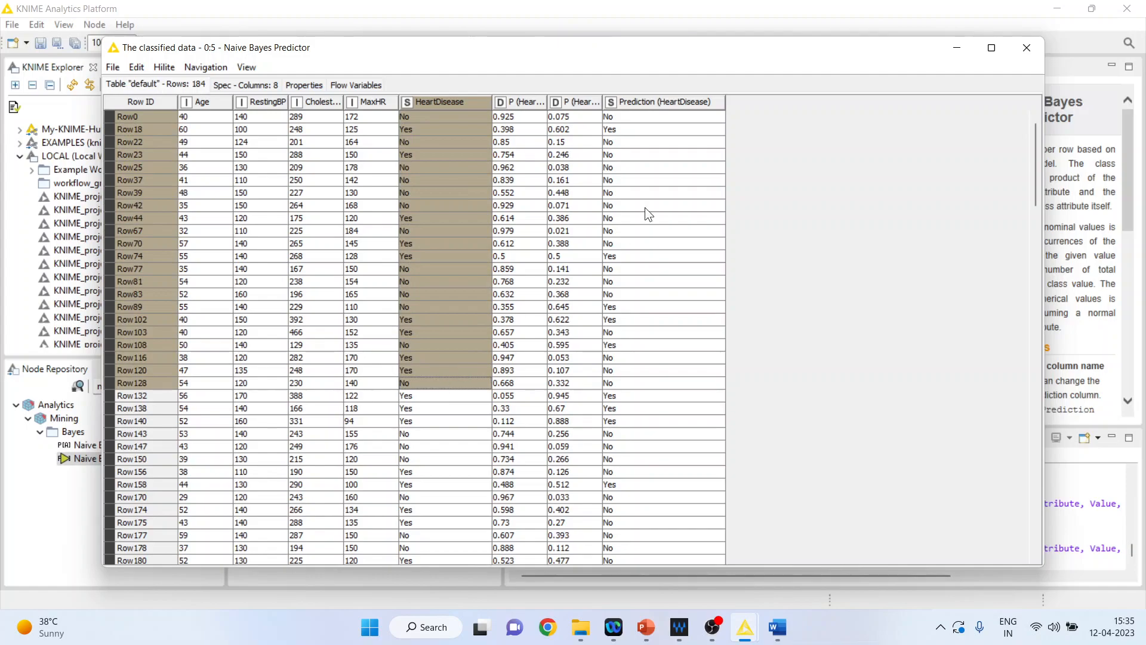
pyautogui.click(657, 107)
pyautogui.click(696, 382)
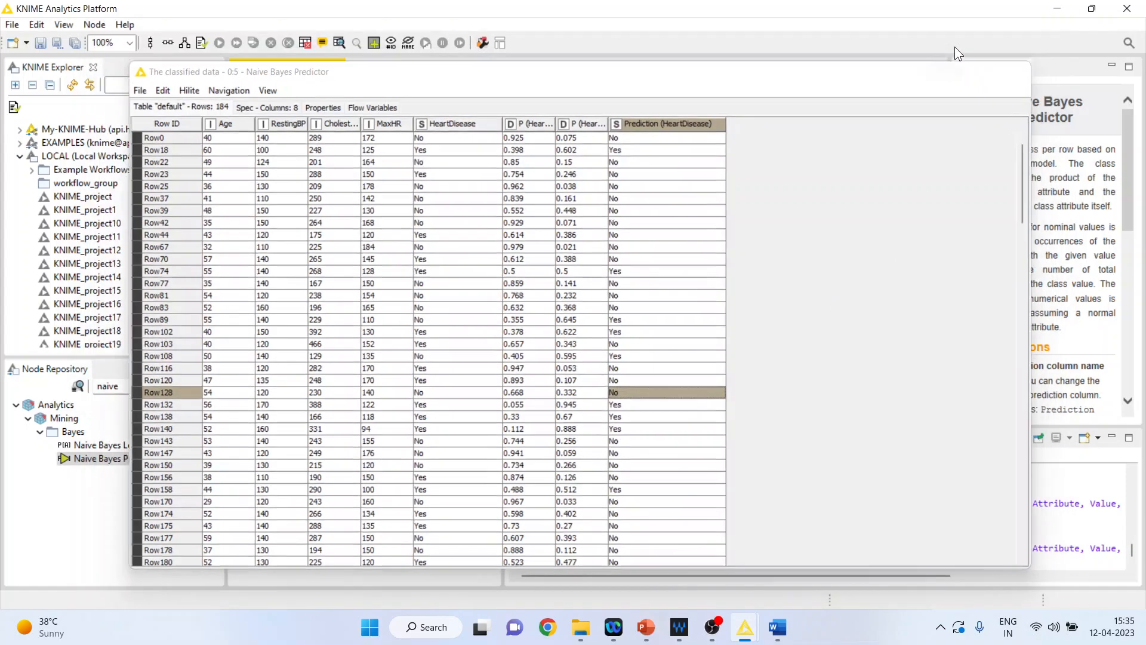
pyautogui.click(956, 47)
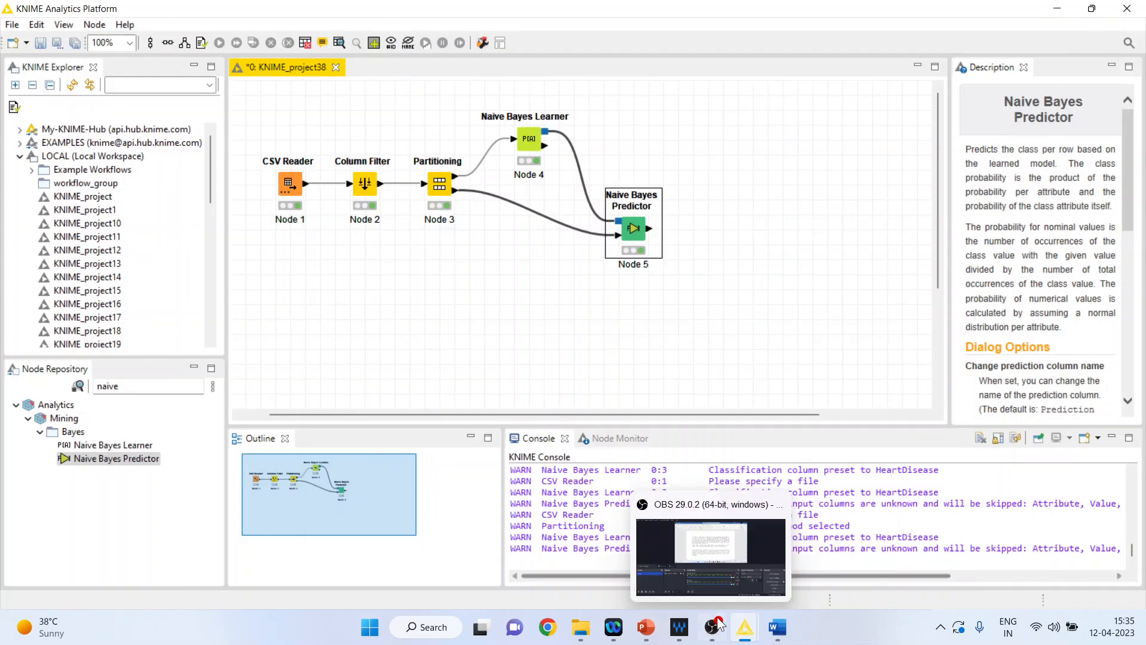
# Step: Switch to the Naive Bayes presentation in PowerPoint and show the confusion matrix on slide 3 as a full-screen slide show
pyautogui.moveTo(637, 620)
pyautogui.click(564, 555)
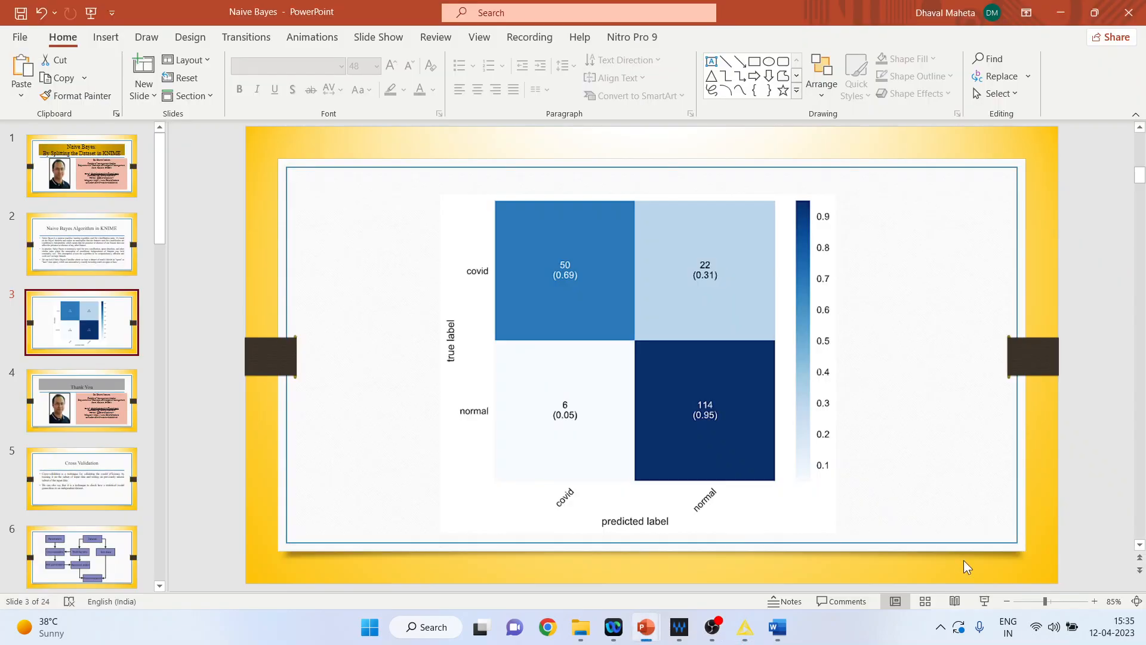
pyautogui.click(974, 601)
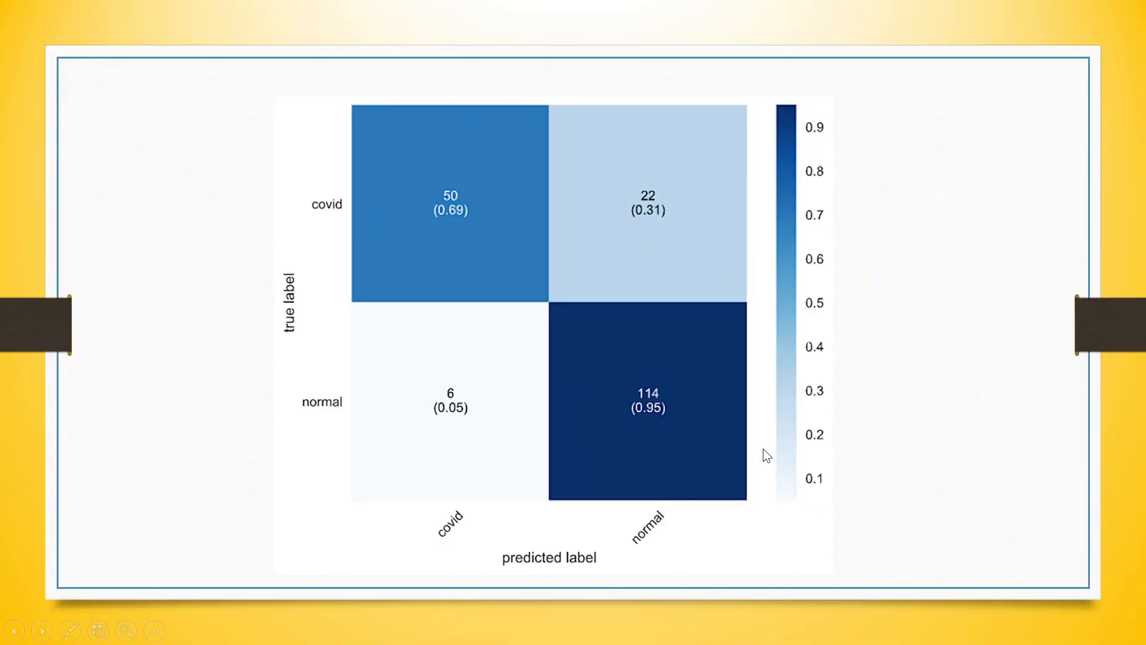